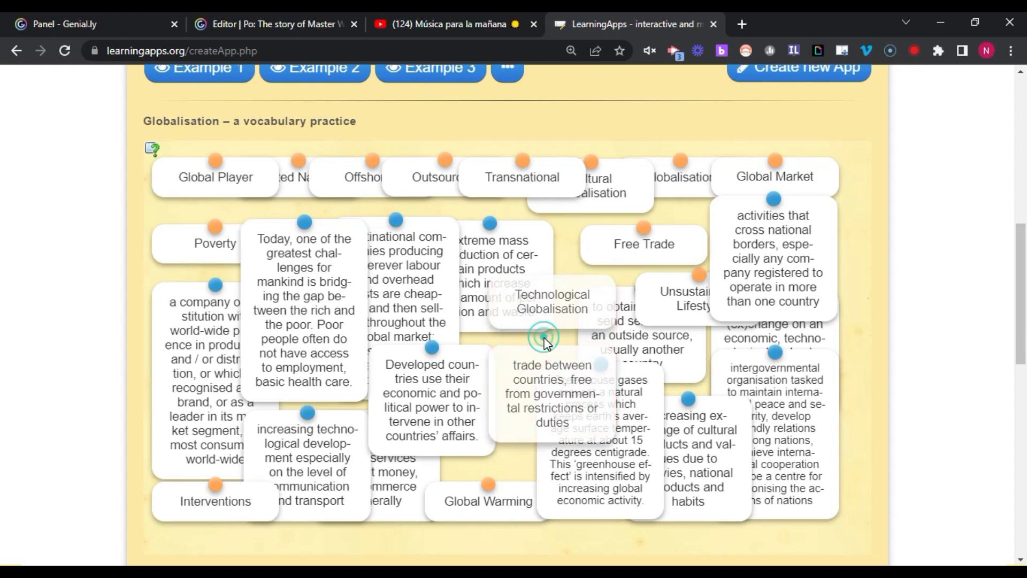
- Preview the Employment and Time example apps, then start a new Matching Pairs app
{"action": "scroll", "coordinate": [326, 160], "scroll_direction": "up", "scroll_amount": 1}
{"action": "left_click", "coordinate": [325, 152]}
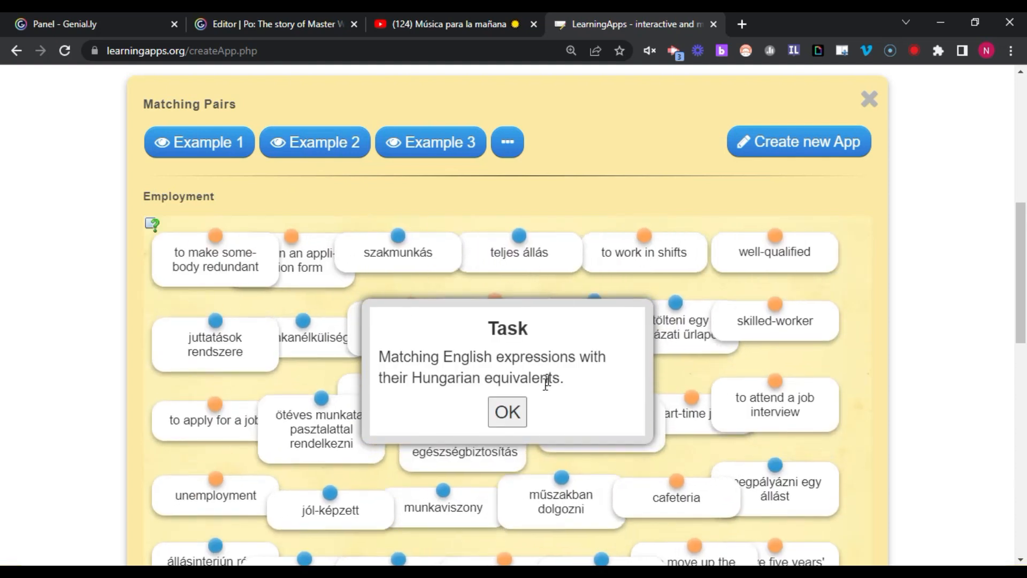
{"action": "left_click", "coordinate": [506, 412]}
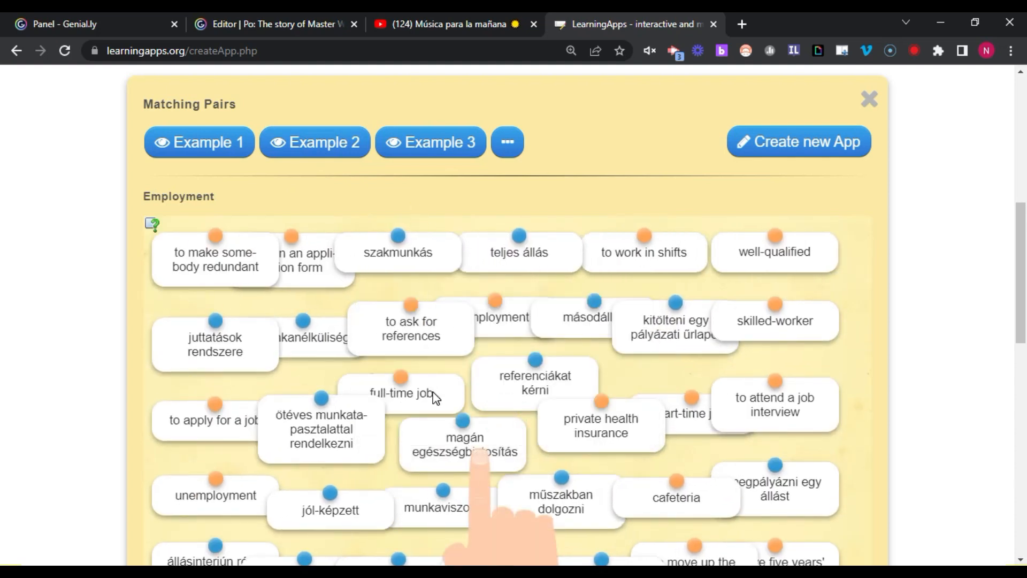
{"action": "left_click", "coordinate": [436, 147]}
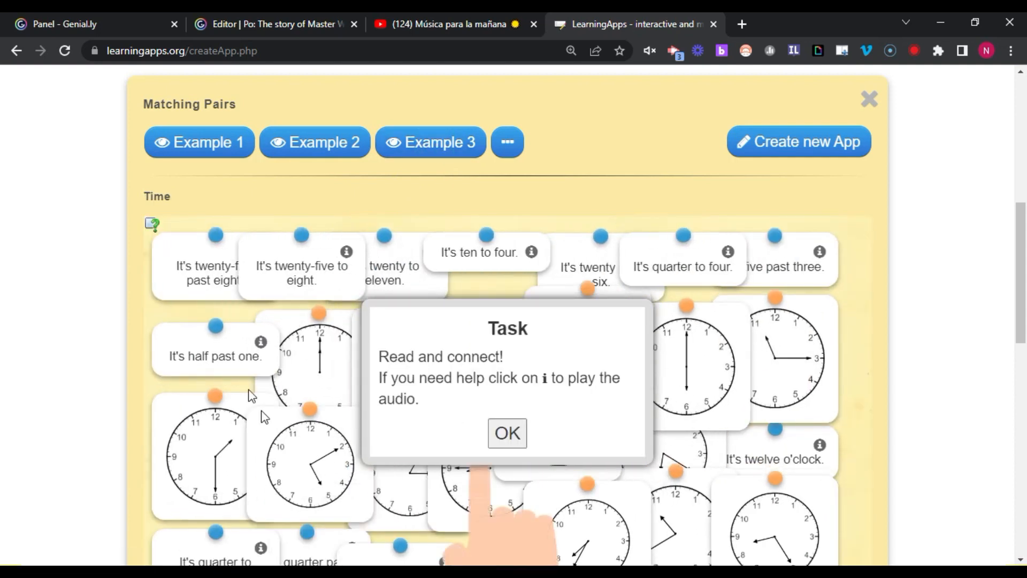
{"action": "left_click", "coordinate": [503, 443]}
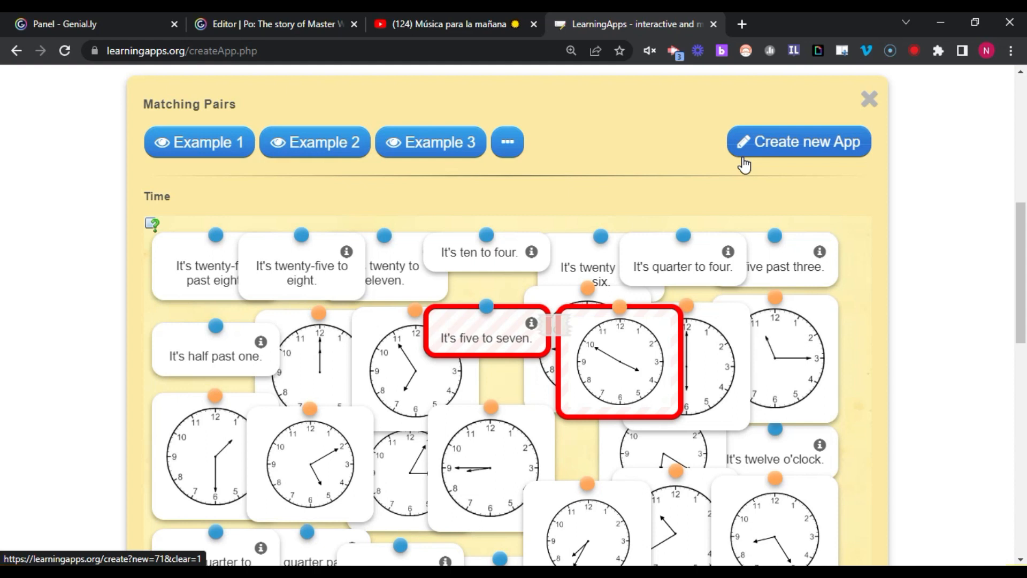
{"action": "left_click", "coordinate": [791, 144]}
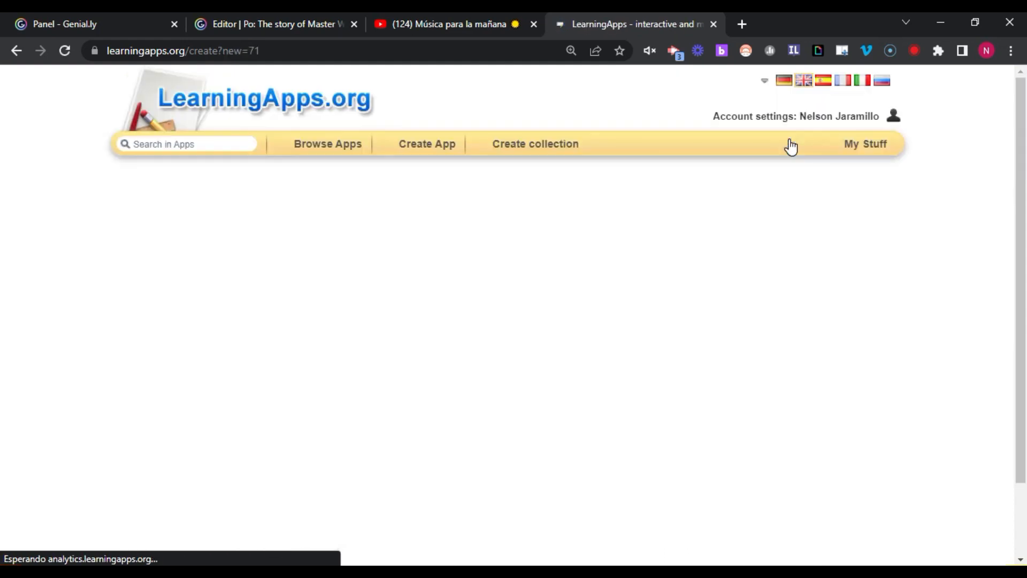
- Replace the 'Untitled' app title with 'Review Units 1 and 2'
{"action": "left_click", "coordinate": [191, 232]}
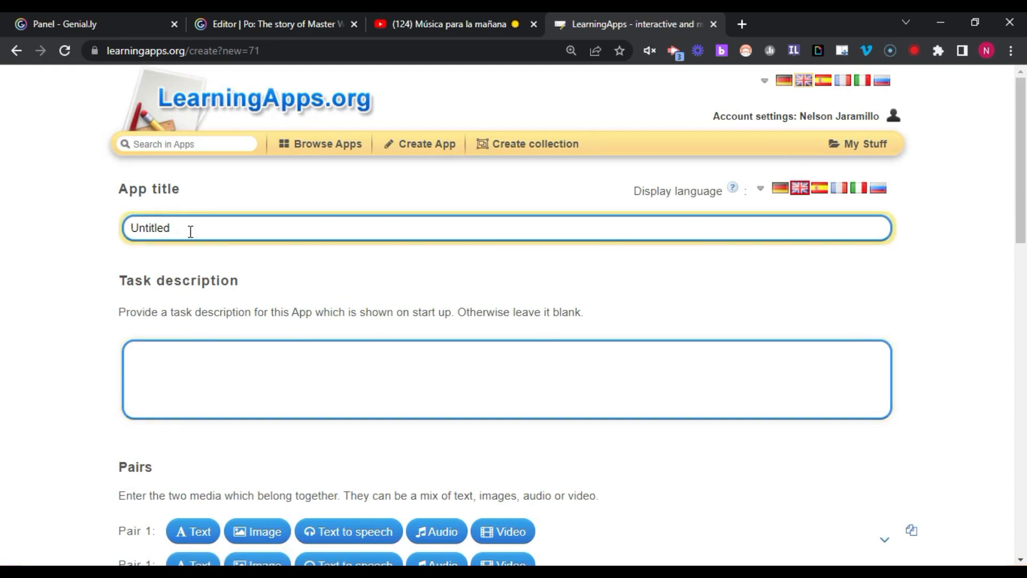
{"action": "double_click", "coordinate": [189, 230]}
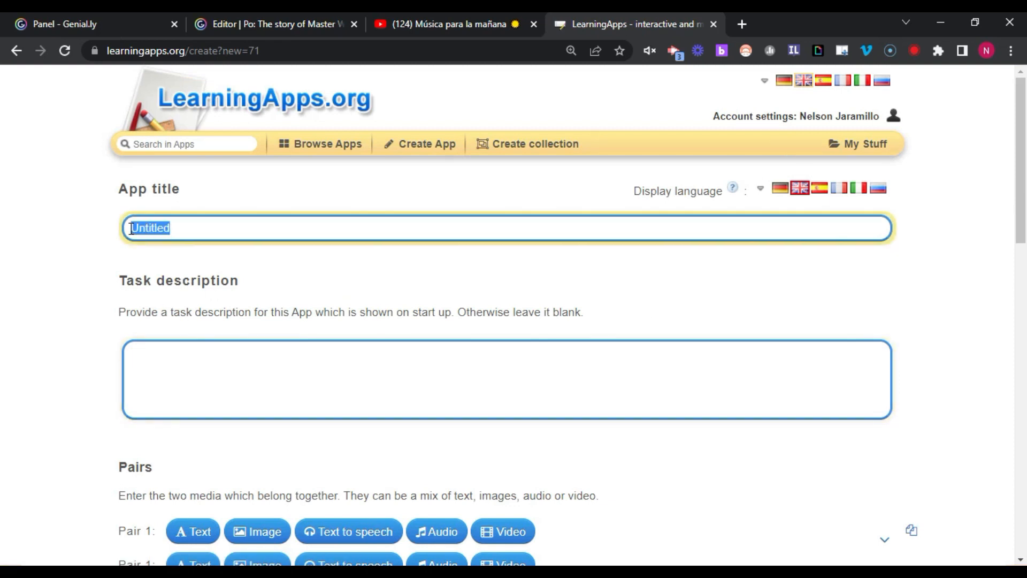
{"action": "type", "text": "Review Un"}
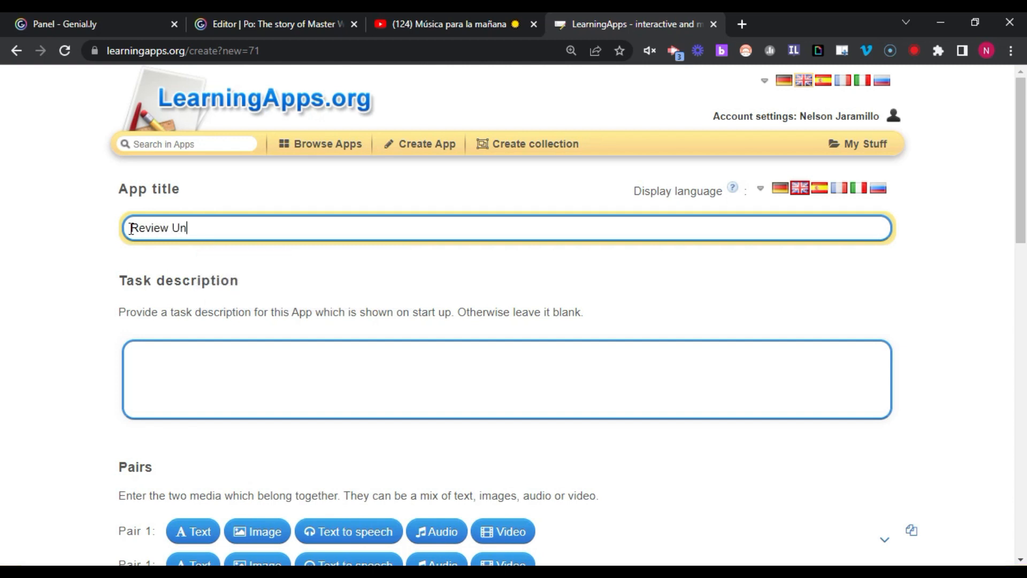
{"action": "type", "text": "its 1 and 2"}
- Write a task description reviewing Units 1 and 2, asking students to match orange pins with blue pins
{"action": "left_click", "coordinate": [139, 331]}
{"action": "left_click", "coordinate": [158, 370]}
{"action": "left_click", "coordinate": [157, 369]}
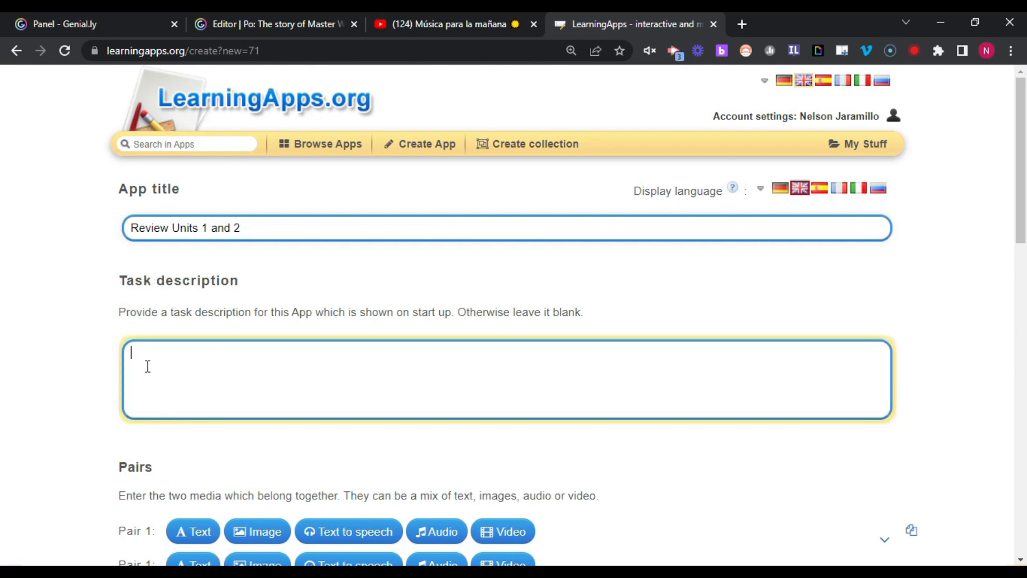
{"action": "type", "text": "Dear students. This is a review of "}
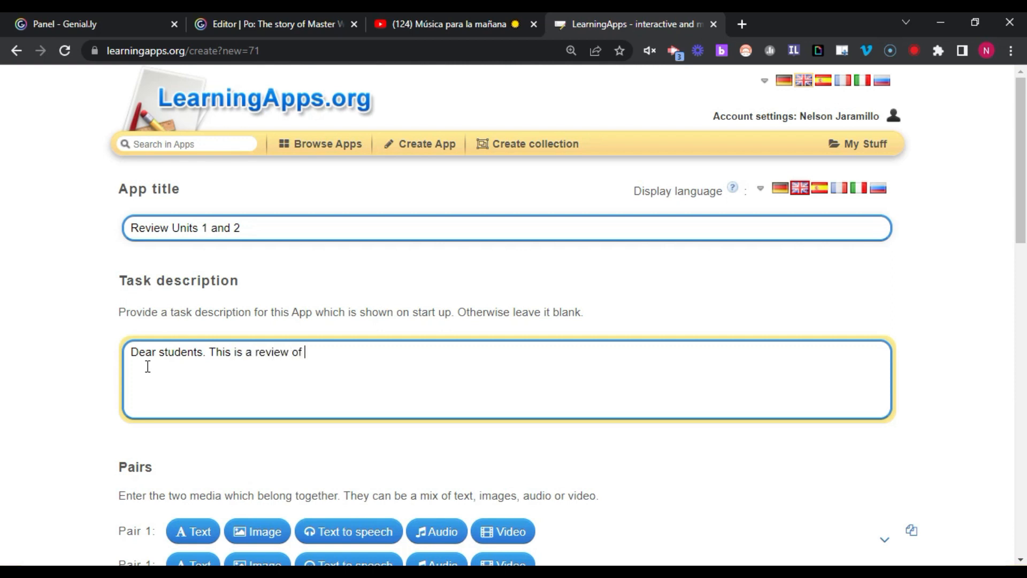
{"action": "type", "text": "Units 1 and 2. Pleads"}
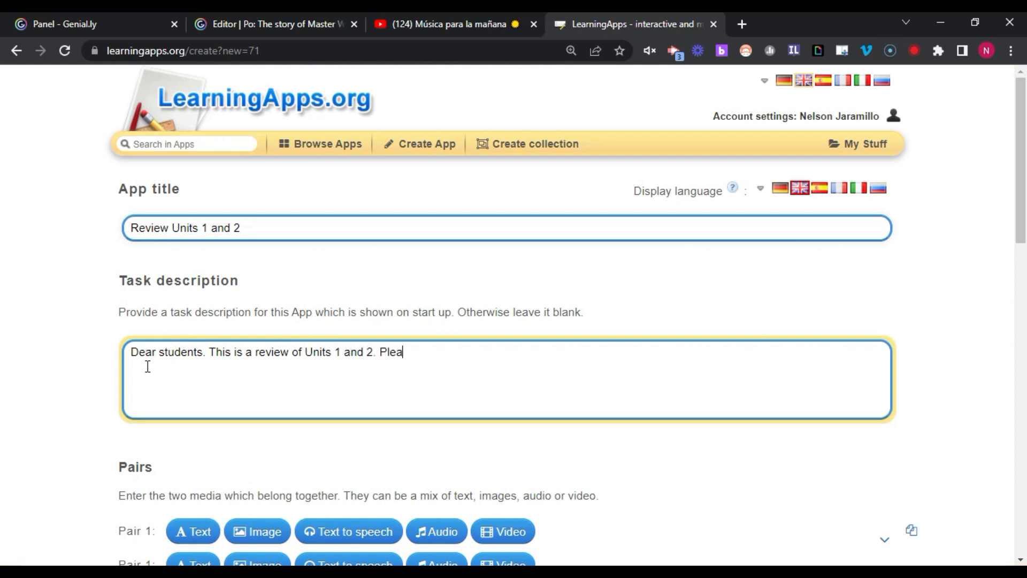
{"action": "key", "text": "BackSpace"}
{"action": "key", "text": "BackSpace"}
{"action": "type", "text": "se match the orange pins w"}
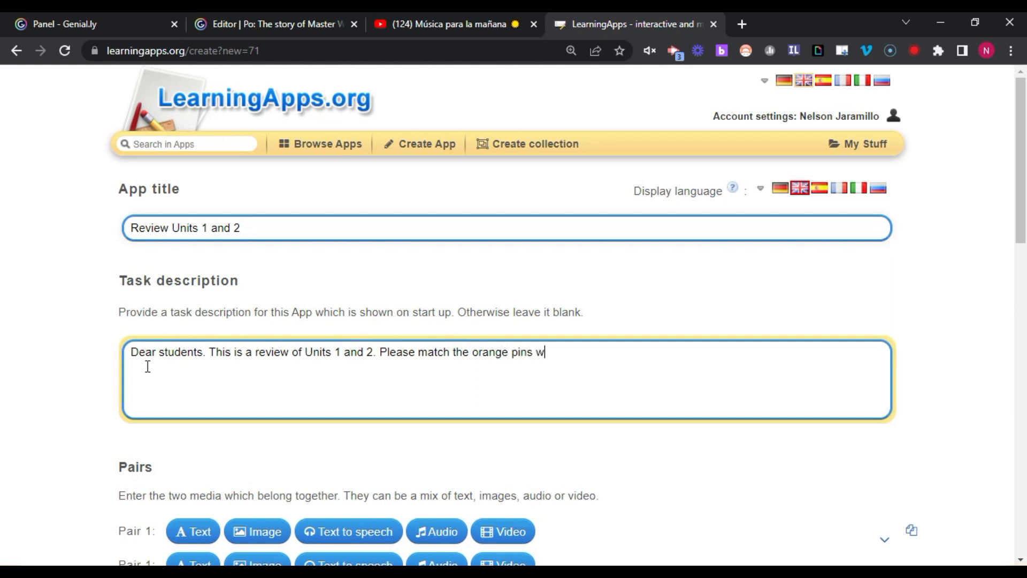
{"action": "type", "text": "ith the blue"}
{"action": "type", "text": " oi"}
{"action": "type", "text": "pins."}
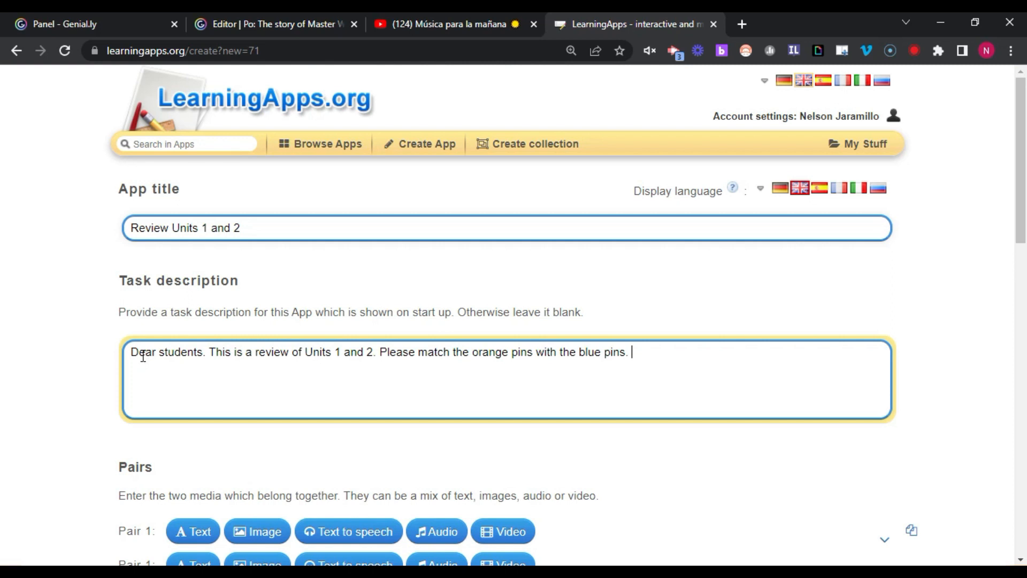
{"action": "scroll", "coordinate": [146, 364], "scroll_direction": "down", "scroll_amount": 3}
- Make Pair 1 match the text 'What's your name?' with an 'I am …' reply giving a person's name
{"action": "left_click", "coordinate": [145, 362]}
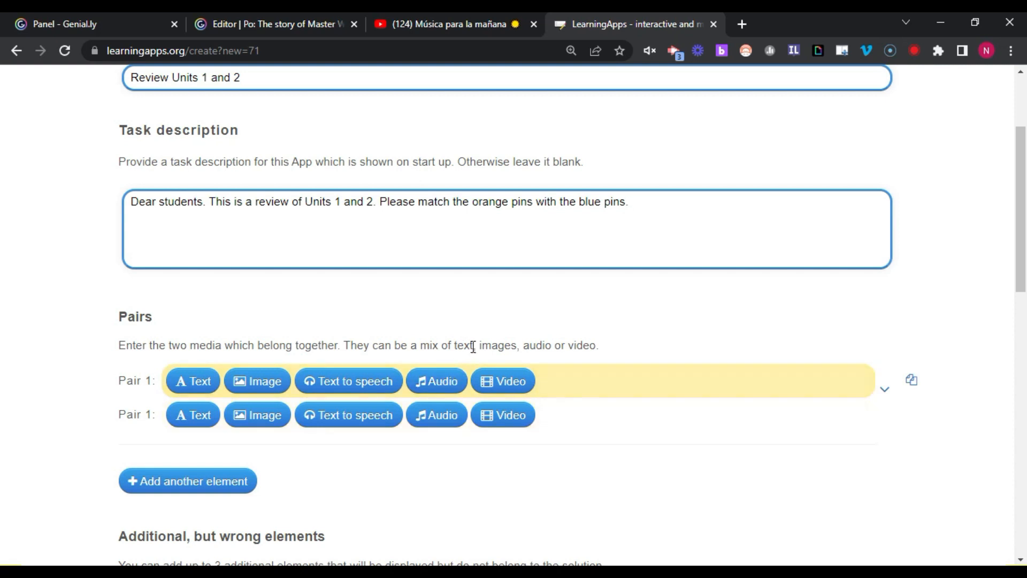
{"action": "left_click", "coordinate": [200, 387]}
{"action": "type", "text": "W"}
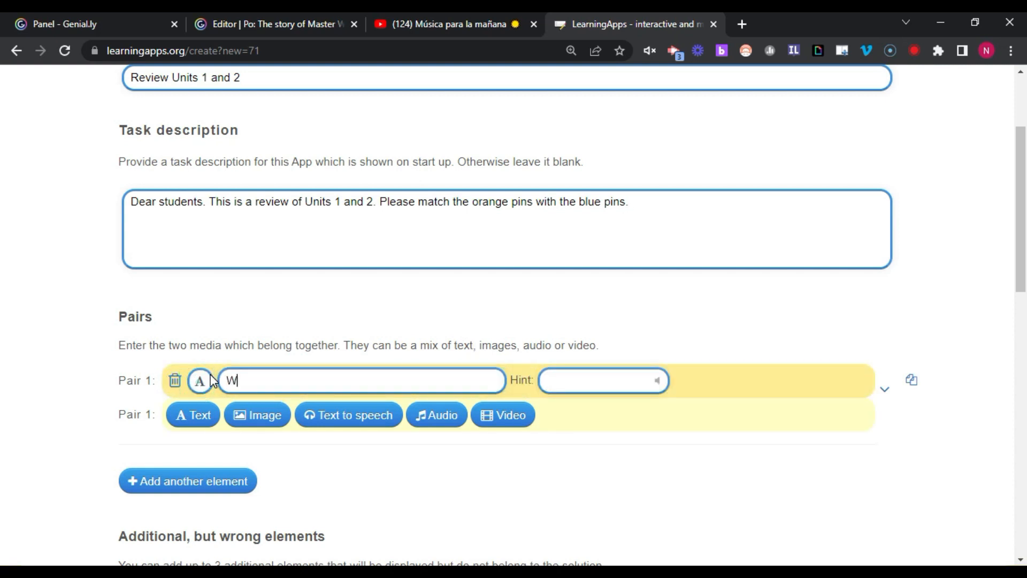
{"action": "type", "text": "hat's your name"}
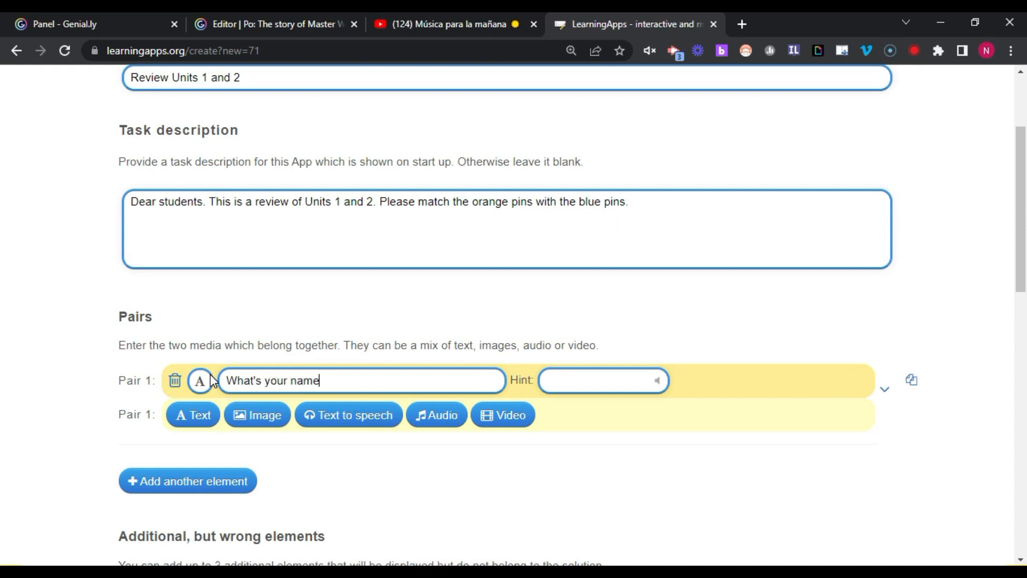
{"action": "type", "text": "?"}
{"action": "left_click", "coordinate": [196, 417]}
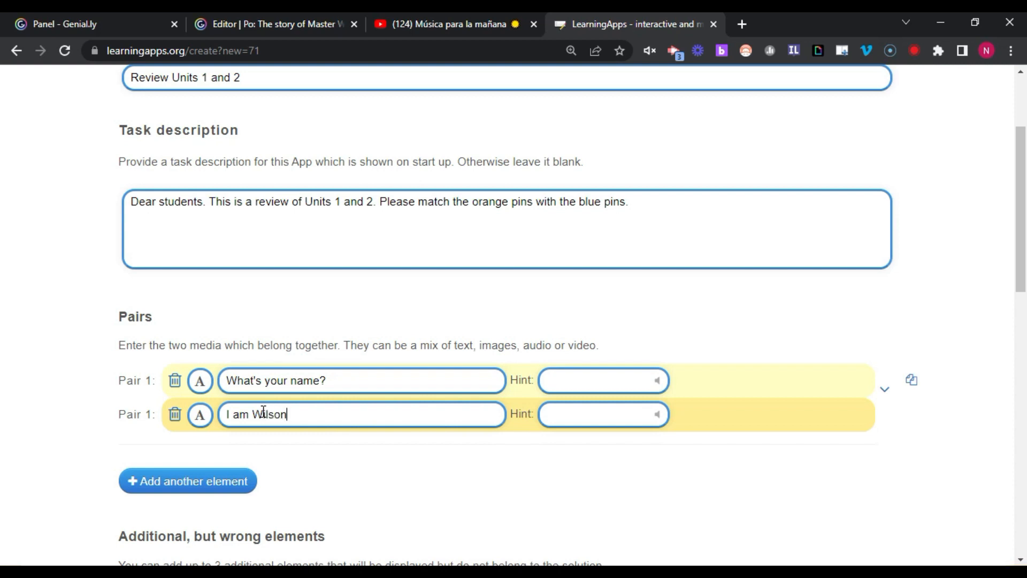
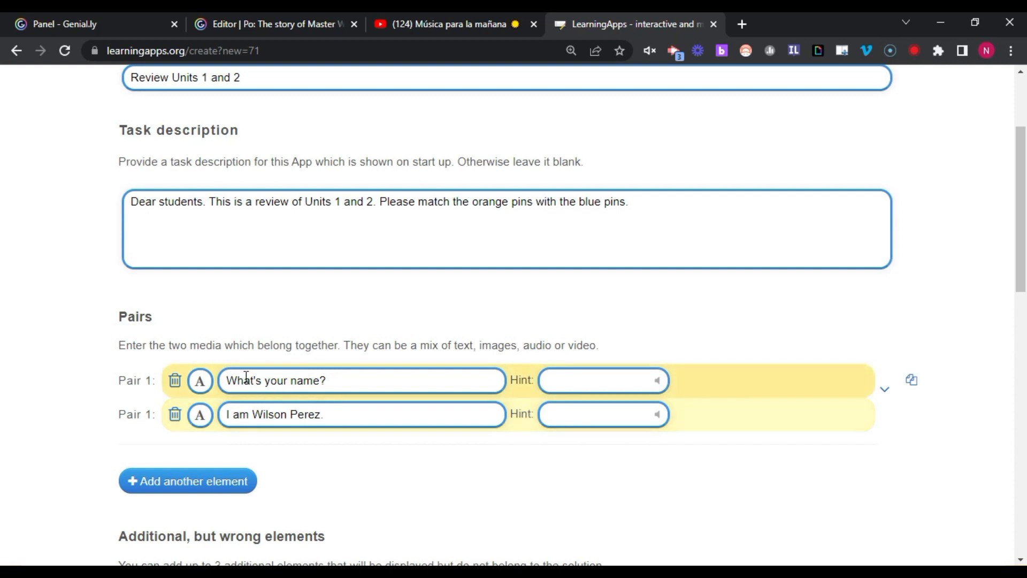
{"action": "scroll", "coordinate": [262, 385], "scroll_direction": "down", "scroll_amount": 2}
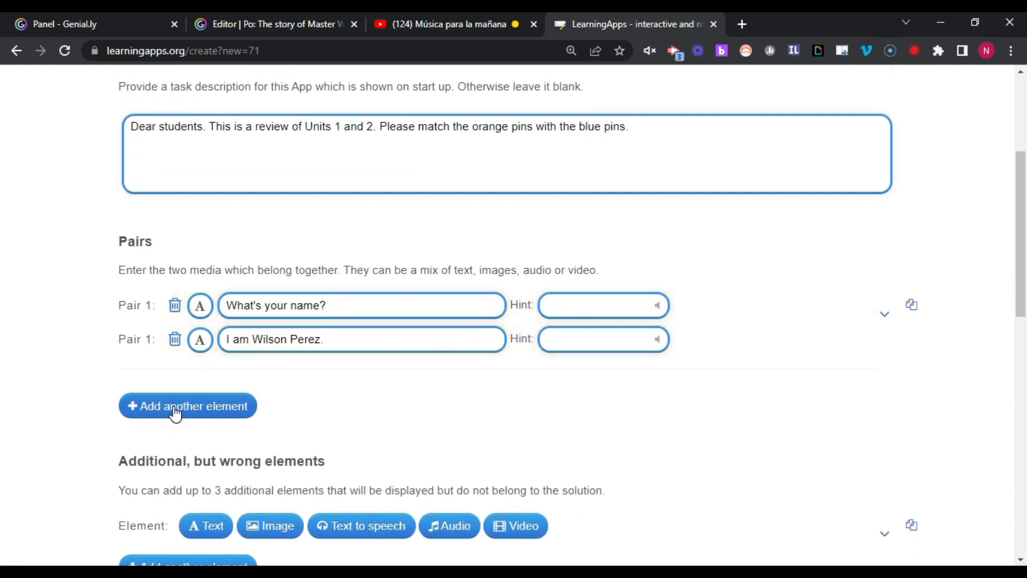
- Add Pair 2 with the text question 'What's your phone number?'
{"action": "left_click", "coordinate": [237, 407]}
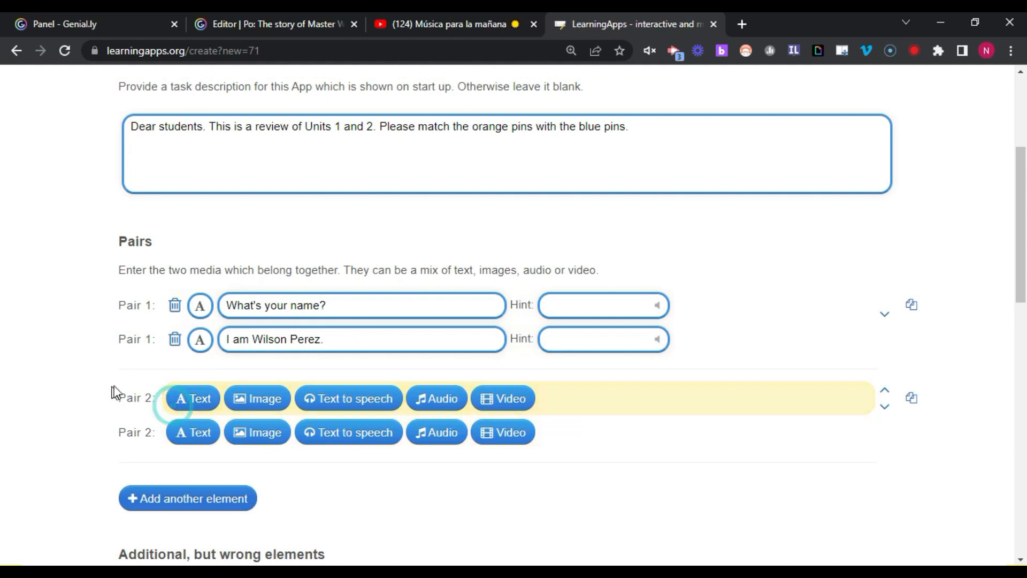
{"action": "left_click", "coordinate": [198, 402]}
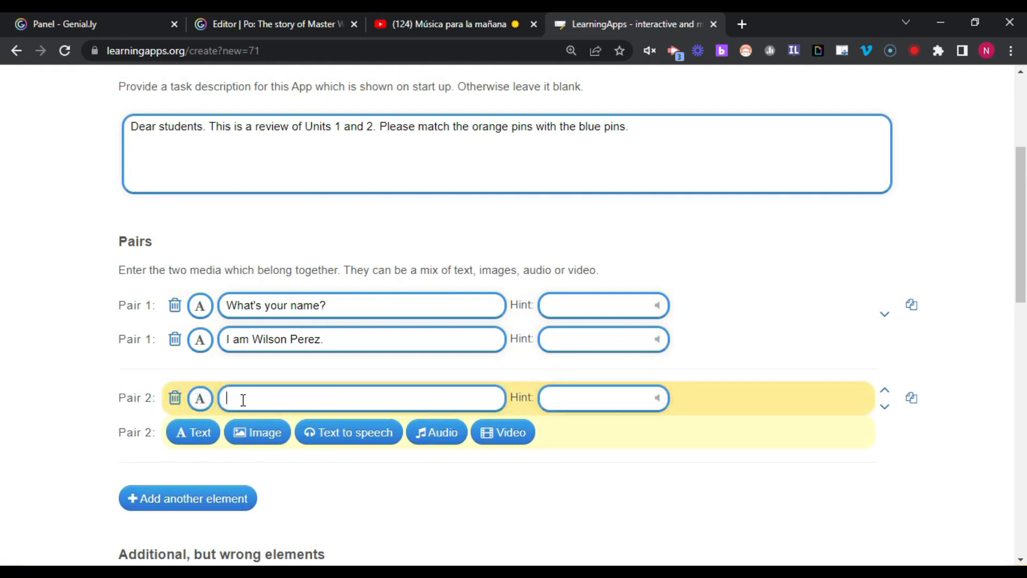
{"action": "type", "text": "Wh"}
{"action": "type", "text": "a"}
{"action": "type", "text": "t's yu"}
{"action": "type", "text": "our phone num"}
{"action": "type", "text": "bge"}
{"action": "key", "text": "BackSpace"}
{"action": "key", "text": "BackSpace"}
{"action": "type", "text": "er?"}
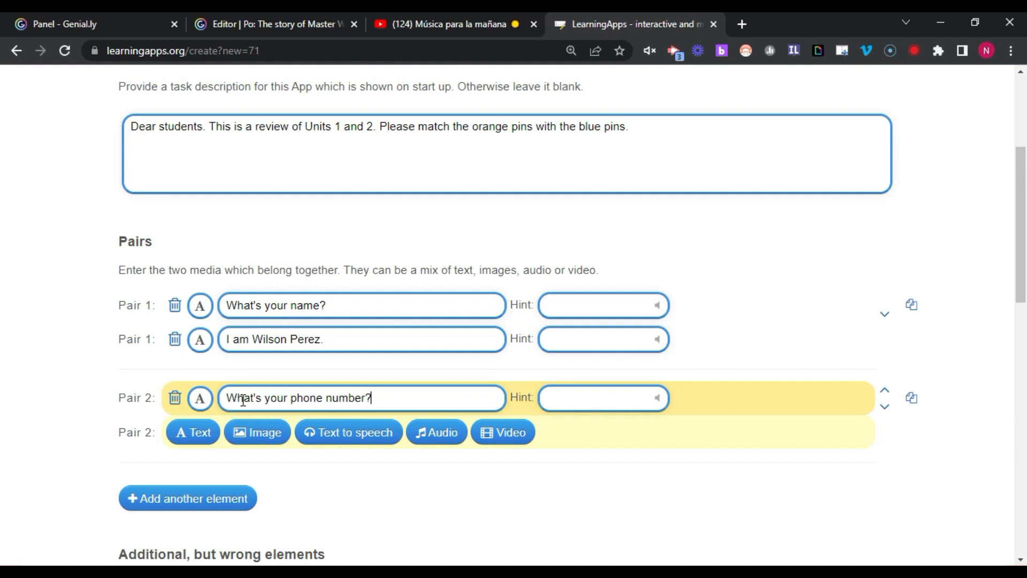
- Make Pair 2's answer an English text-to-speech phone-number sentence, preview it, and add Pair 3
{"action": "left_click", "coordinate": [341, 433]}
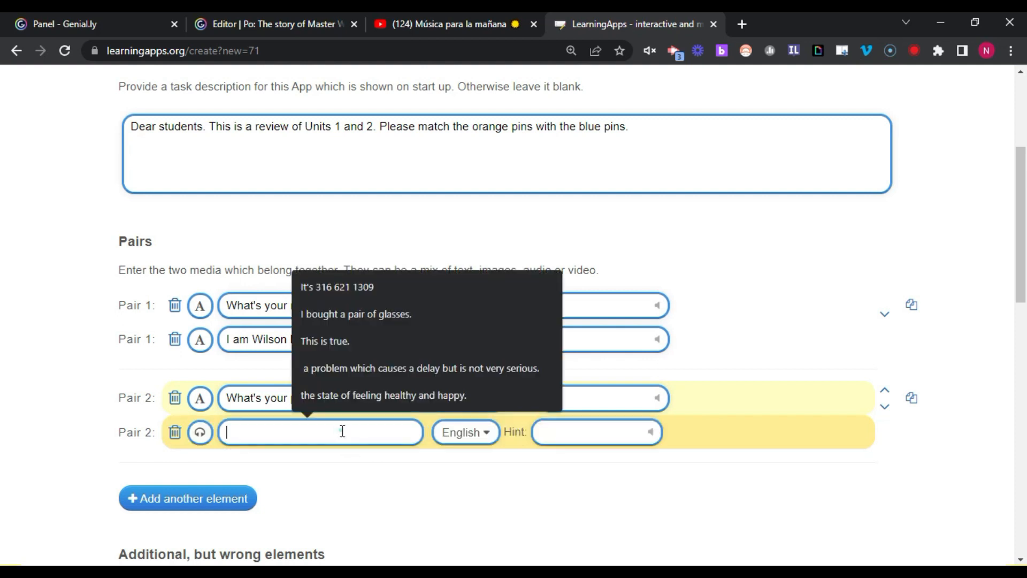
{"action": "left_click", "coordinate": [348, 285]}
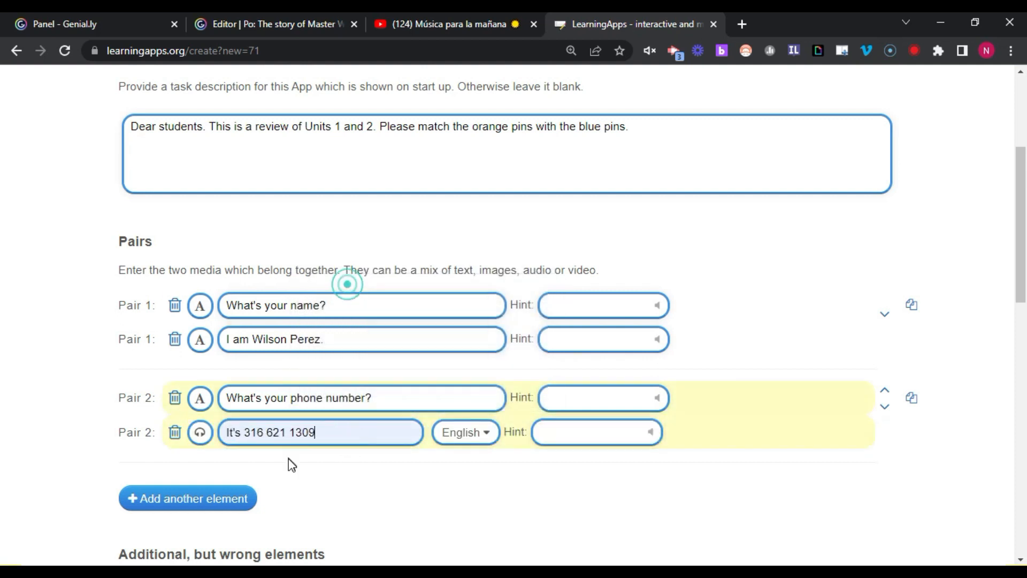
{"action": "left_click", "coordinate": [207, 430]}
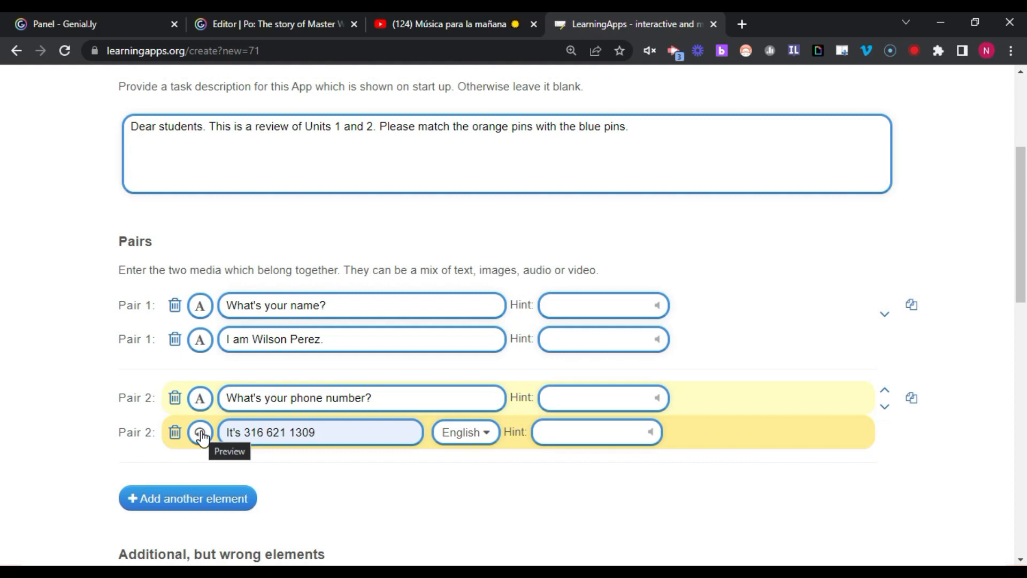
{"action": "left_click", "coordinate": [201, 433]}
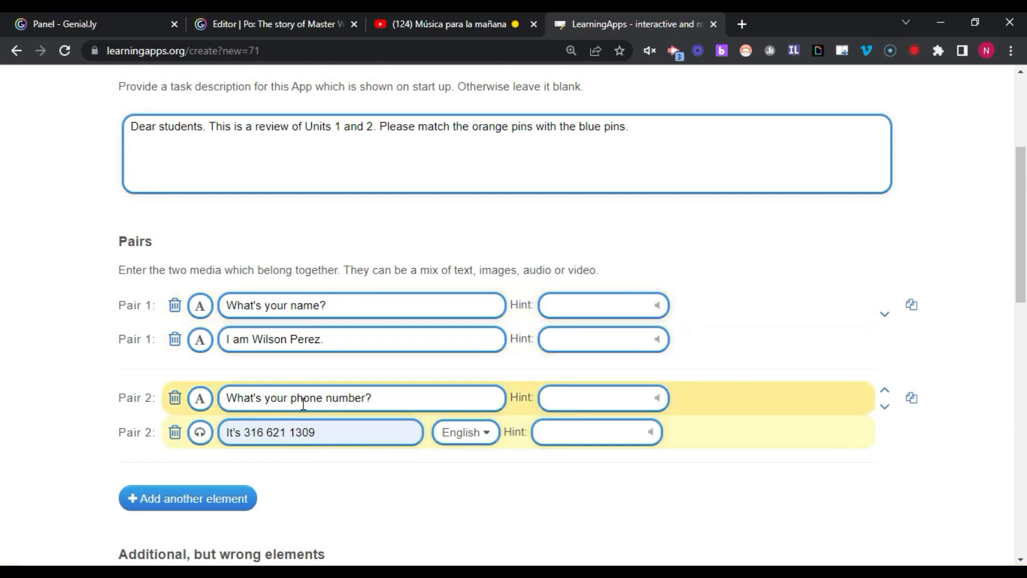
{"action": "scroll", "coordinate": [436, 440], "scroll_direction": "down", "scroll_amount": 1}
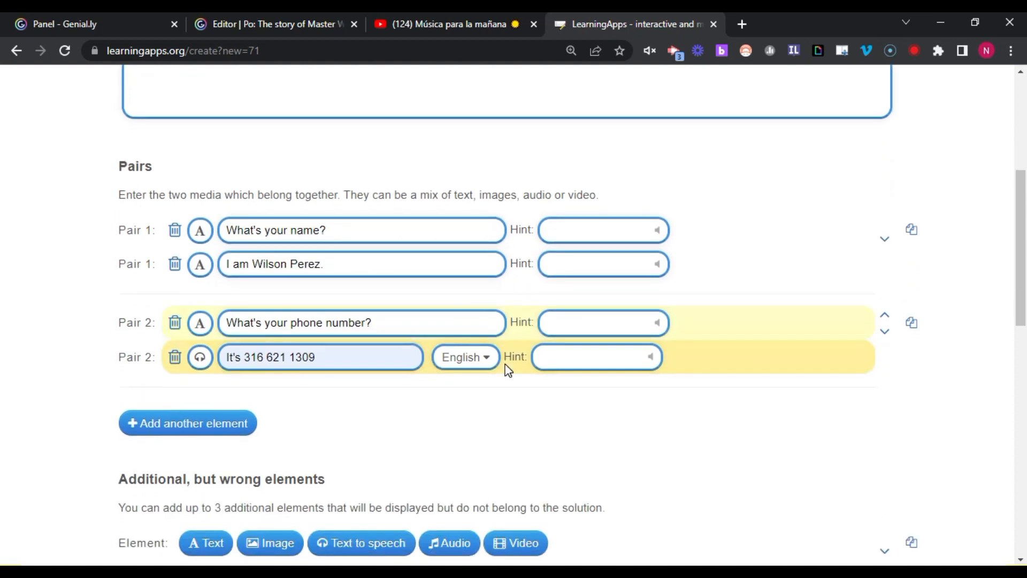
{"action": "left_click", "coordinate": [483, 361]}
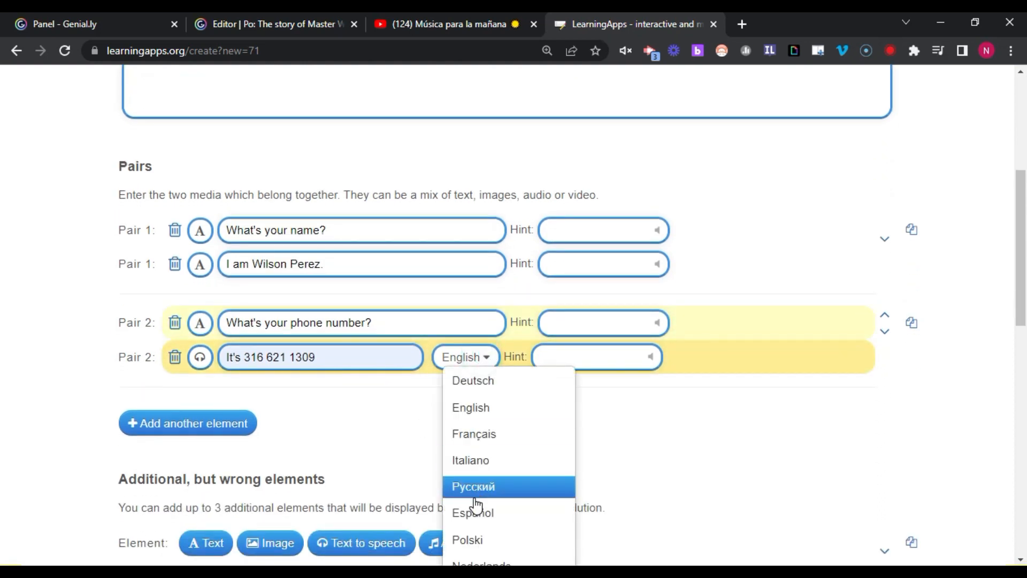
{"action": "left_click", "coordinate": [477, 408]}
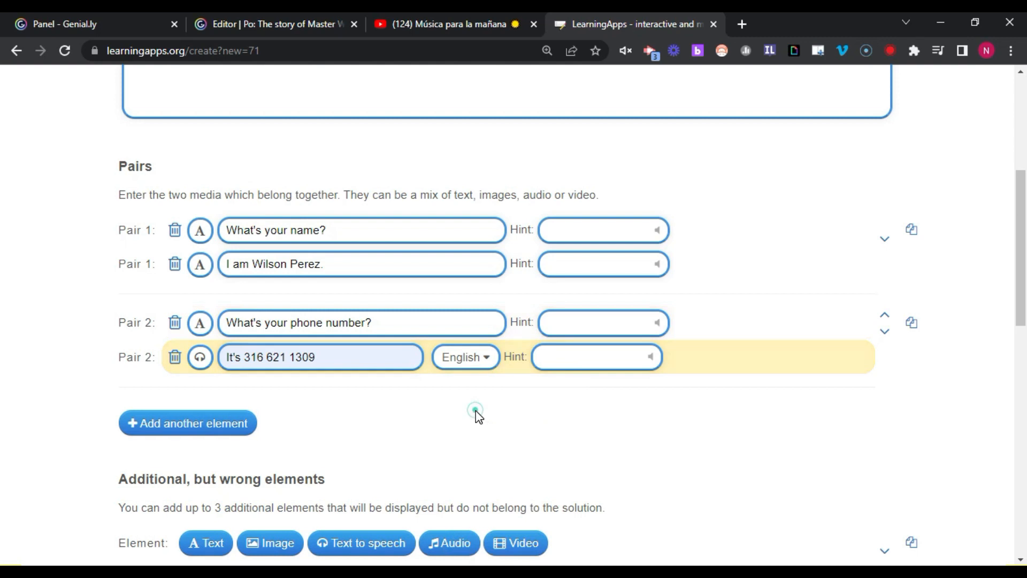
{"action": "left_click", "coordinate": [186, 425]}
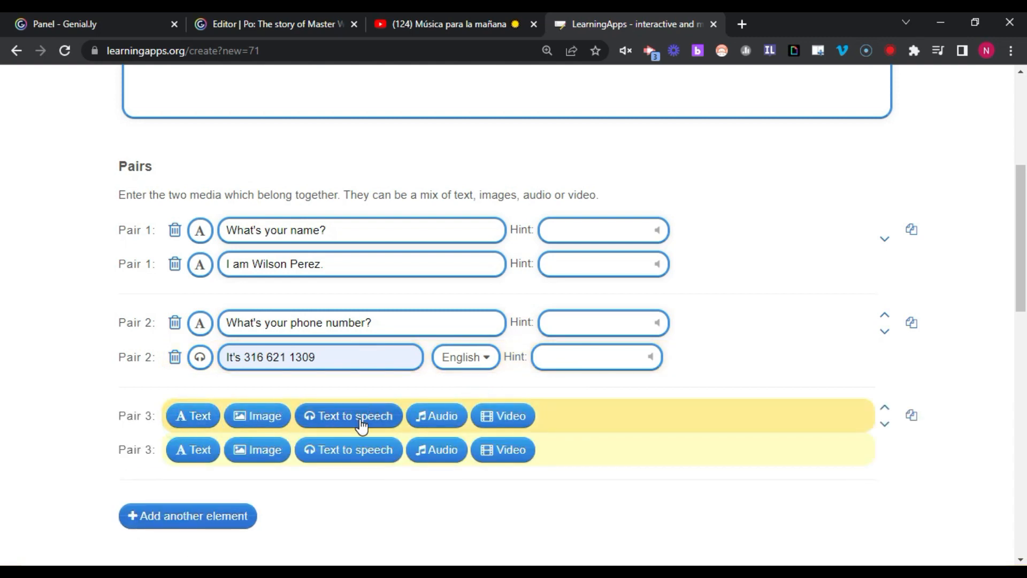
- Set Pair 3's first card to speak 'The house is next to the lake.' and make its partner an image
{"action": "left_click", "coordinate": [339, 417]}
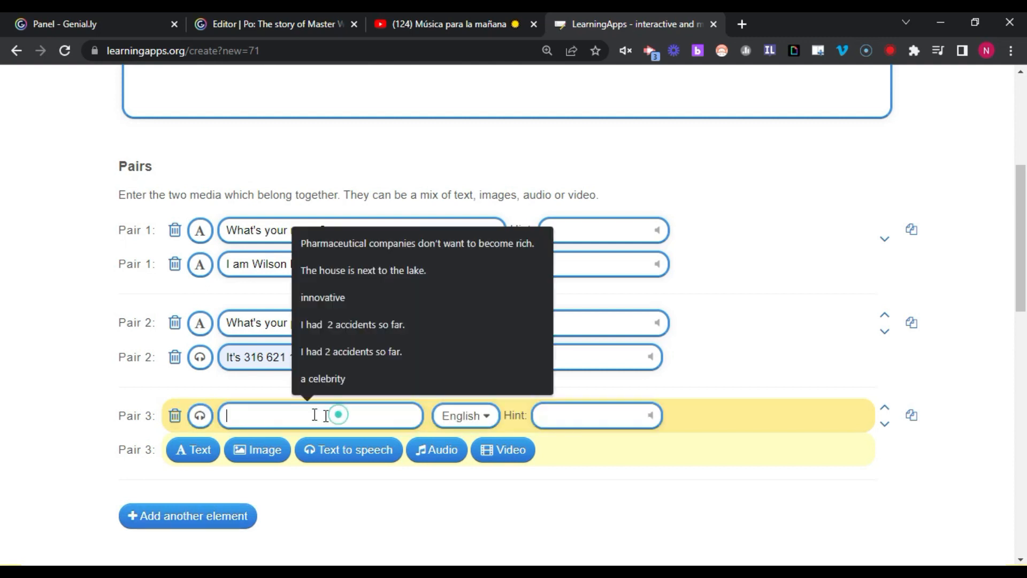
{"action": "left_click", "coordinate": [364, 270]}
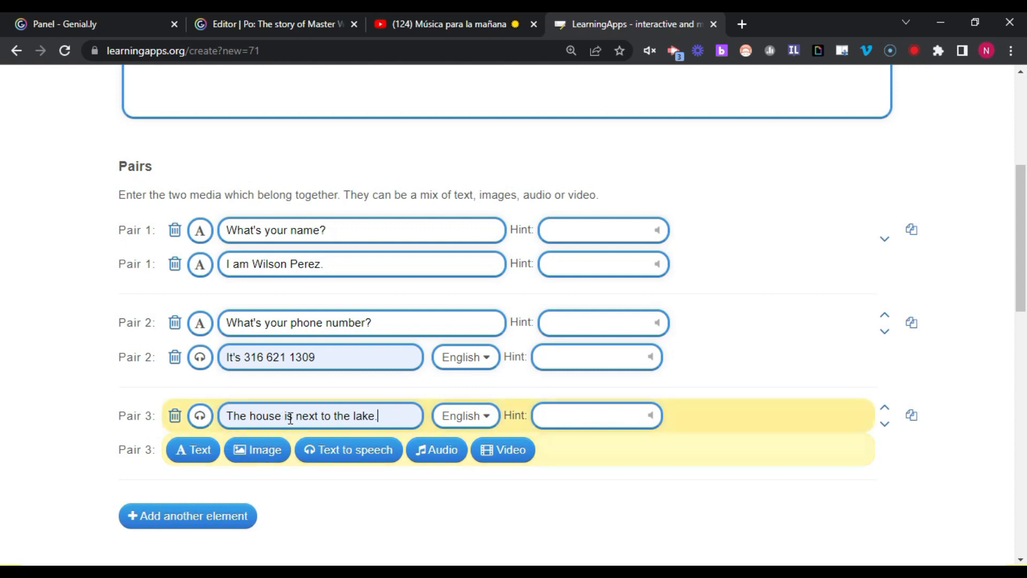
{"action": "left_click", "coordinate": [266, 456]}
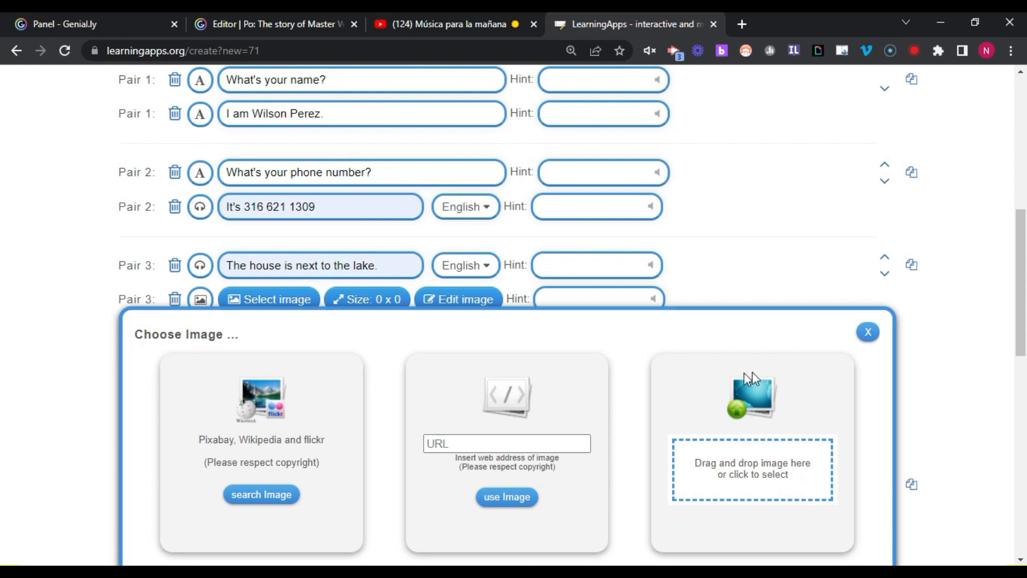
- Upload the 'house next to the lake' picture as Pair 3's image card
{"action": "left_click", "coordinate": [739, 472]}
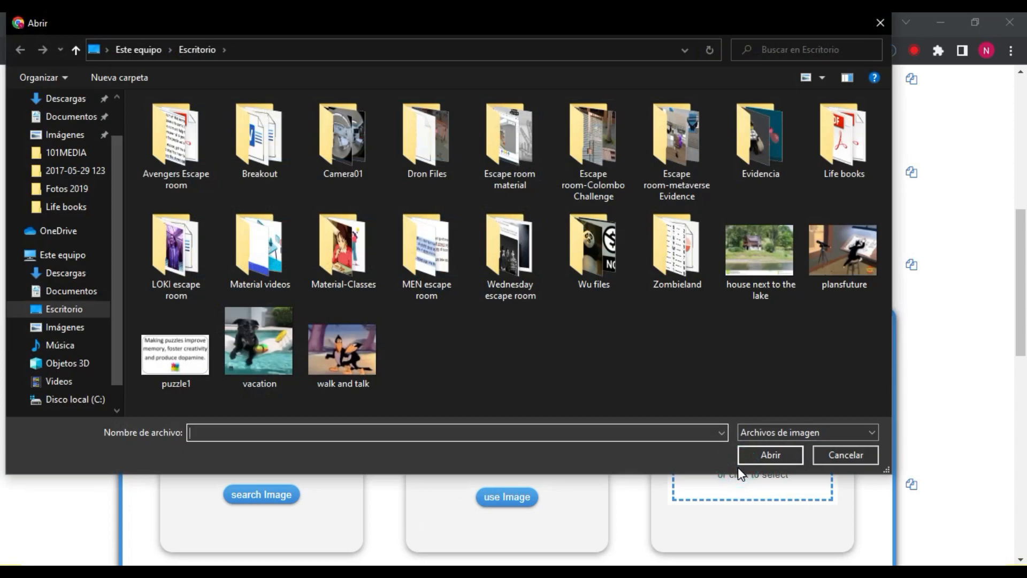
{"action": "left_click", "coordinate": [750, 254]}
{"action": "left_click", "coordinate": [769, 454]}
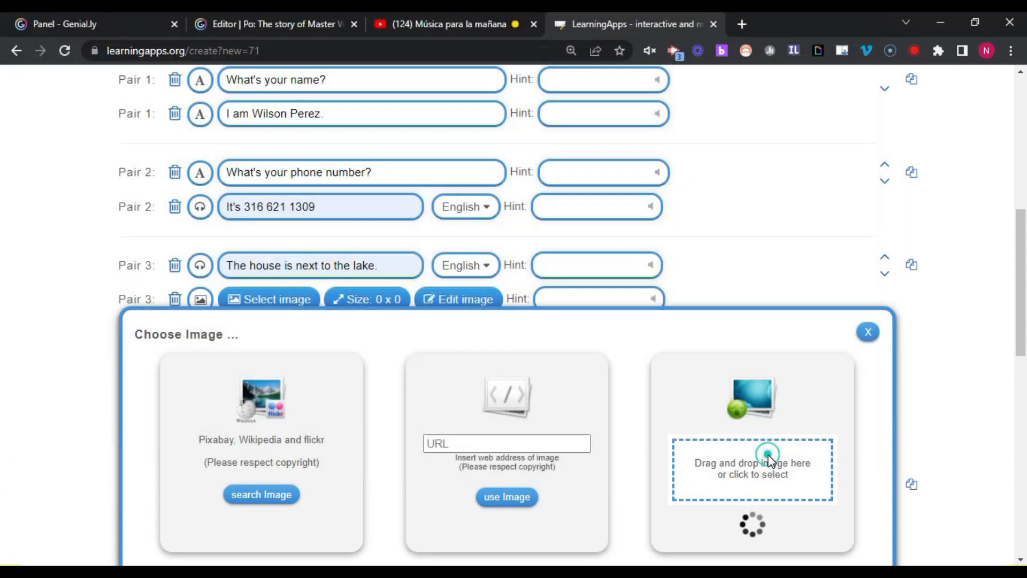
{"action": "mouse_move", "coordinate": [204, 302]}
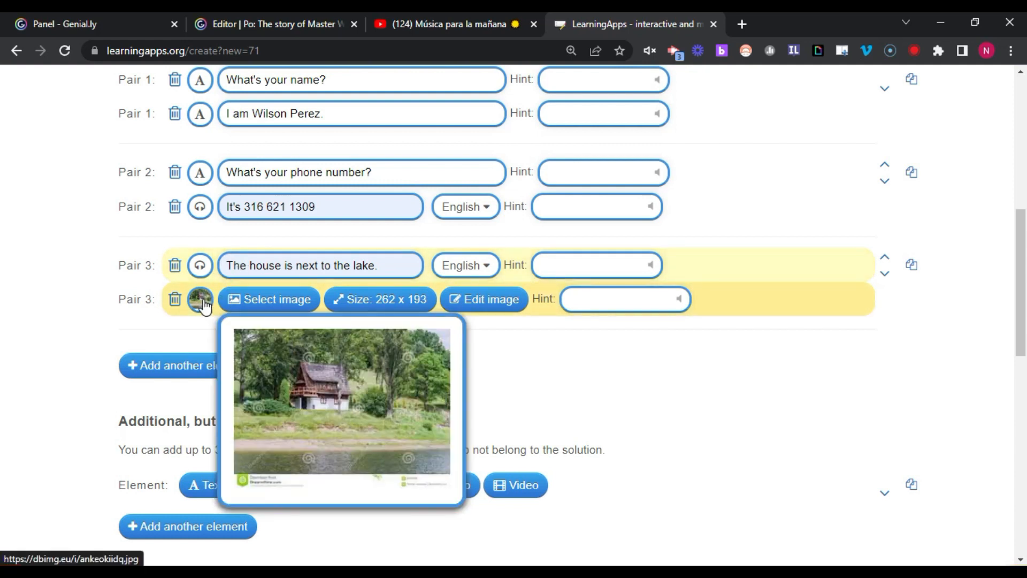
{"action": "scroll", "coordinate": [230, 262], "scroll_direction": "up", "scroll_amount": 3}
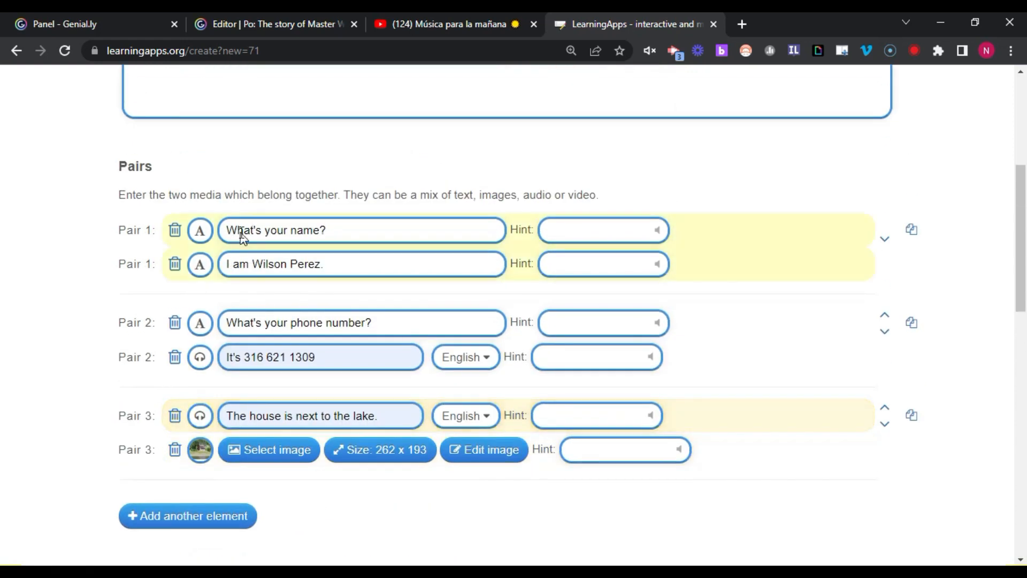
{"action": "scroll", "coordinate": [214, 337], "scroll_direction": "down", "scroll_amount": 2}
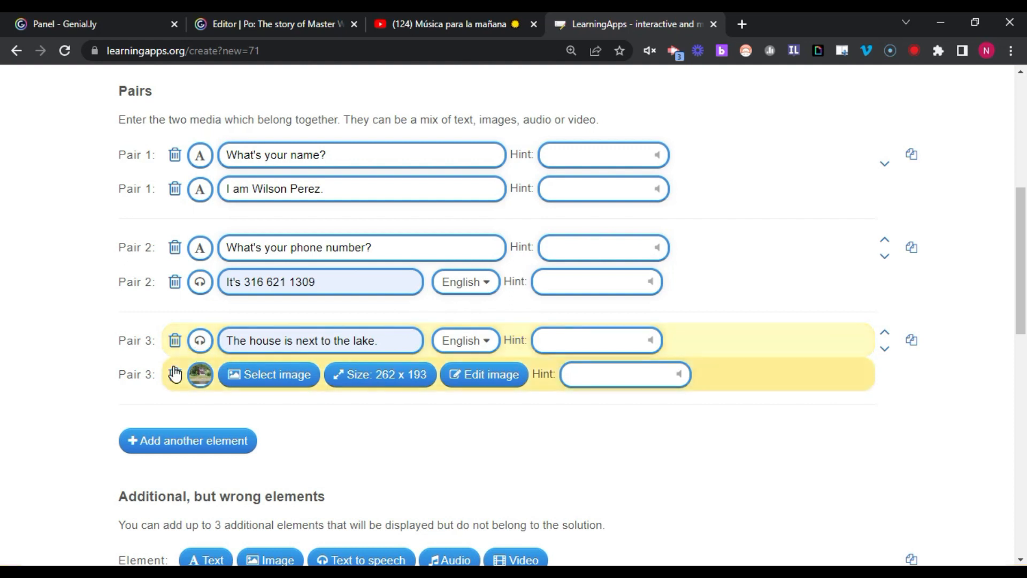
{"action": "scroll", "coordinate": [174, 373], "scroll_direction": "down", "scroll_amount": 1}
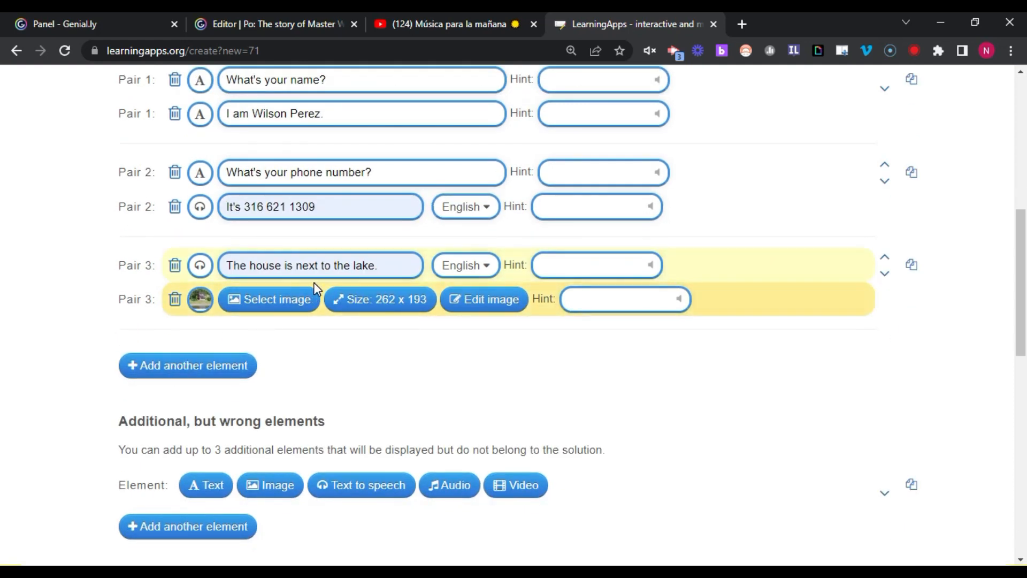
{"action": "scroll", "coordinate": [316, 289], "scroll_direction": "up", "scroll_amount": 2}
{"action": "scroll", "coordinate": [312, 293], "scroll_direction": "down", "scroll_amount": 3}
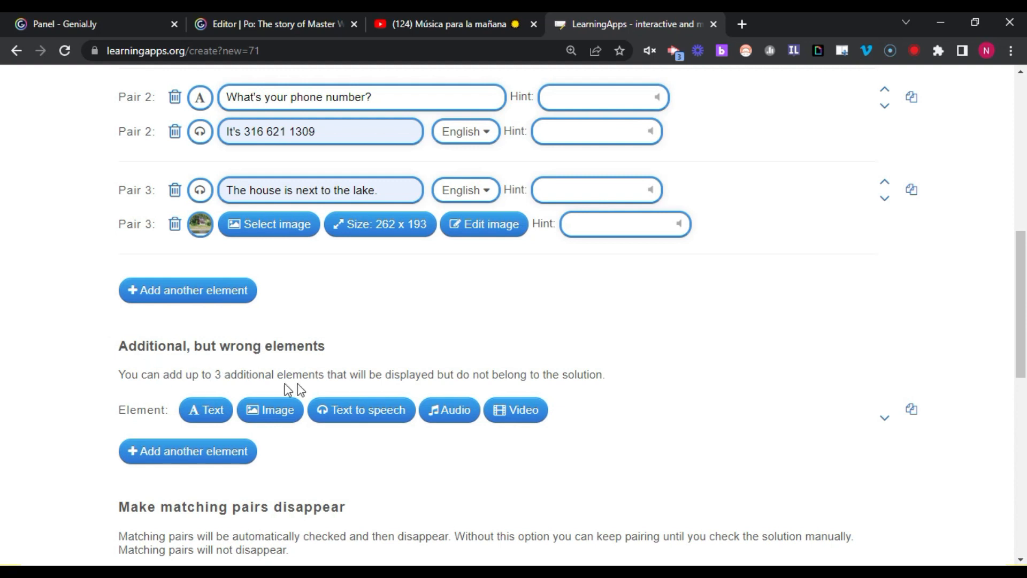
{"action": "scroll", "coordinate": [229, 393], "scroll_direction": "down", "scroll_amount": 3}
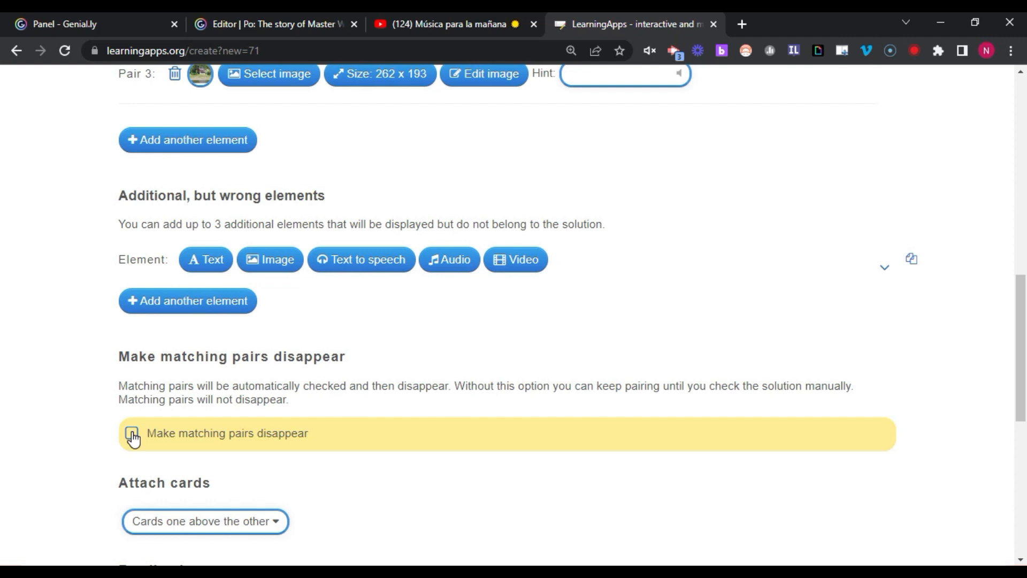
{"action": "scroll", "coordinate": [132, 438], "scroll_direction": "down", "scroll_amount": 3}
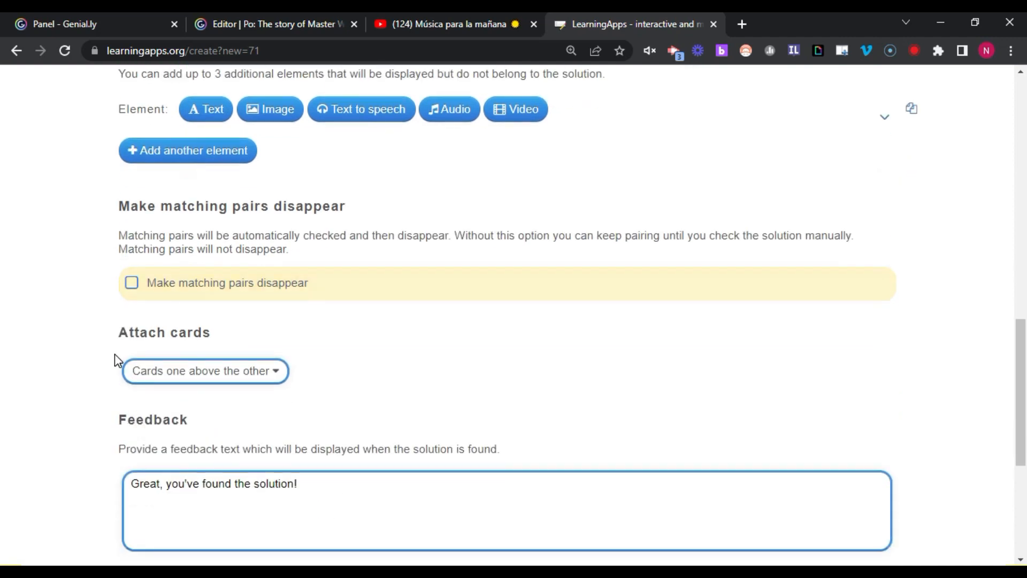
{"action": "left_click", "coordinate": [279, 375]}
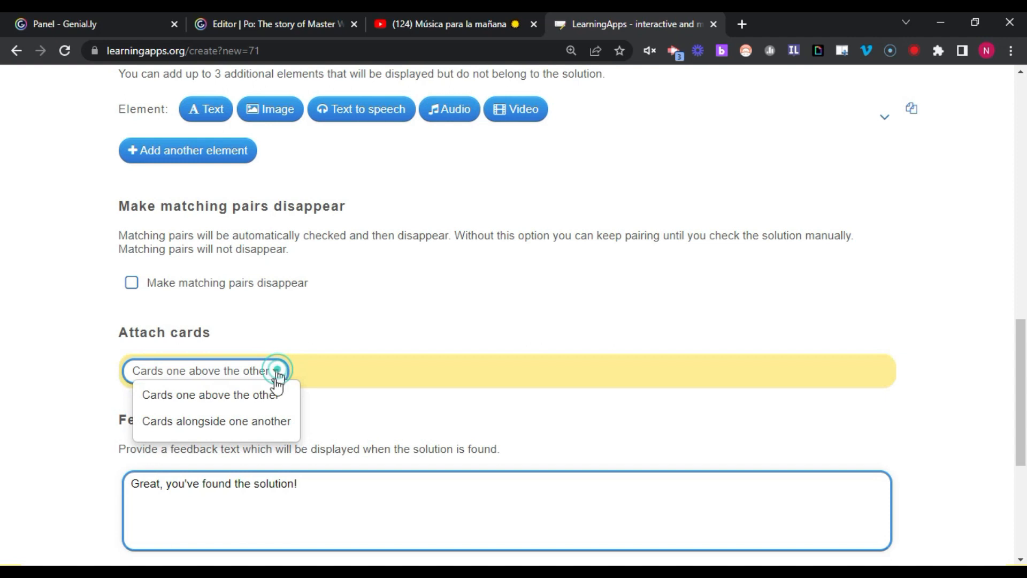
{"action": "left_click", "coordinate": [196, 396]}
{"action": "scroll", "coordinate": [282, 431], "scroll_direction": "down", "scroll_amount": 2}
{"action": "left_click", "coordinate": [328, 415]}
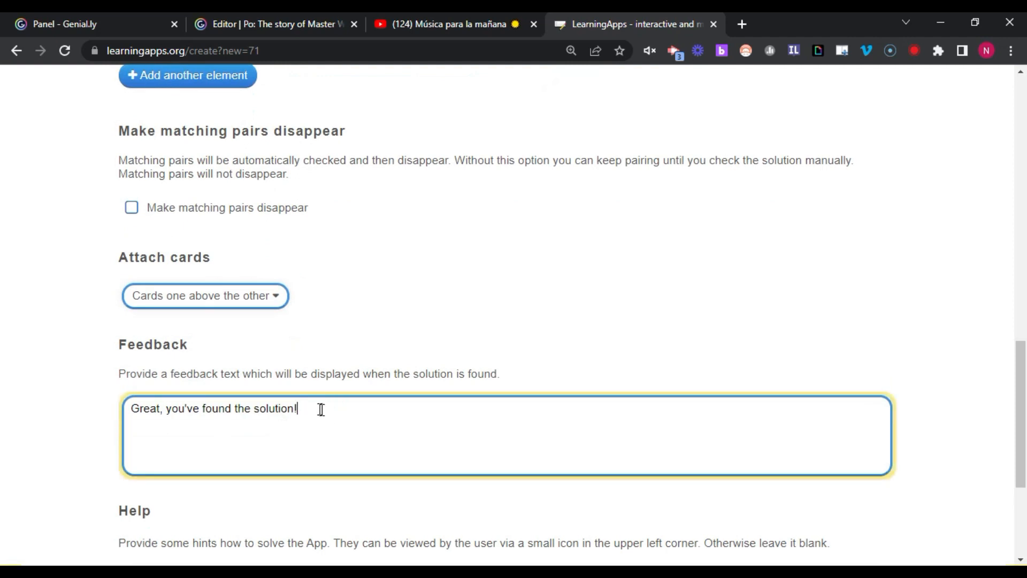
{"action": "left_click_drag", "start_coordinate": [132, 408], "coordinate": [312, 412]}
{"action": "left_click", "coordinate": [311, 412]}
{"action": "scroll", "coordinate": [312, 412], "scroll_direction": "down", "scroll_amount": 4}
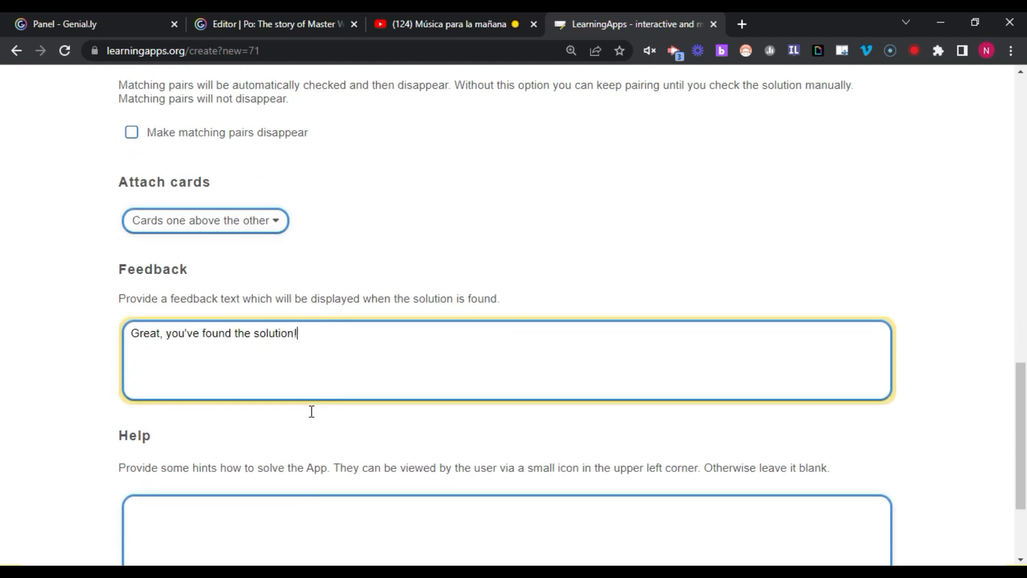
{"action": "left_click", "coordinate": [187, 374]}
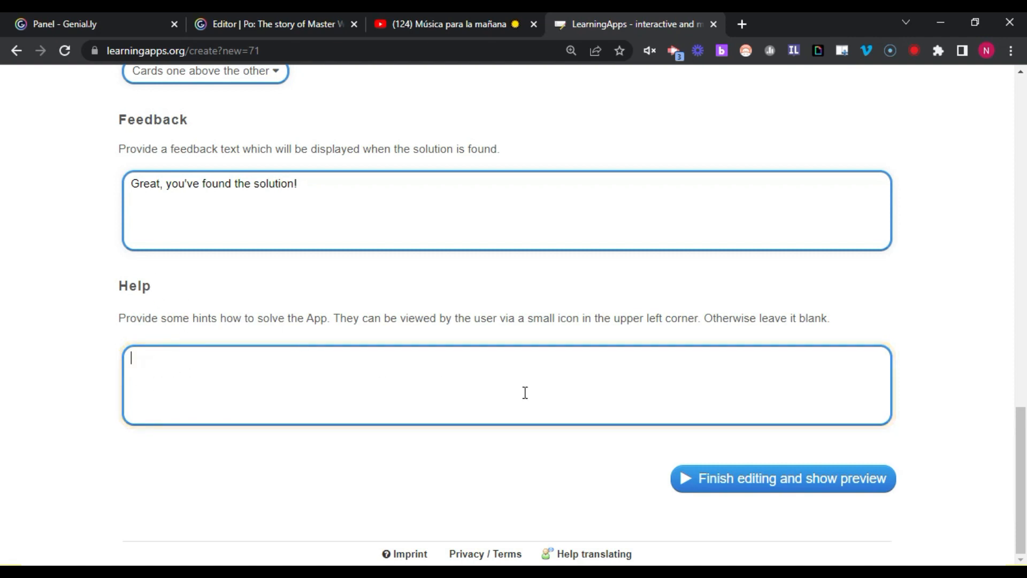
{"action": "scroll", "coordinate": [329, 309], "scroll_direction": "up", "scroll_amount": 4}
{"action": "scroll", "coordinate": [298, 328], "scroll_direction": "down", "scroll_amount": 4}
- Preview the app and match 'What's your name?' with its self-introduction card
{"action": "left_click", "coordinate": [769, 481]}
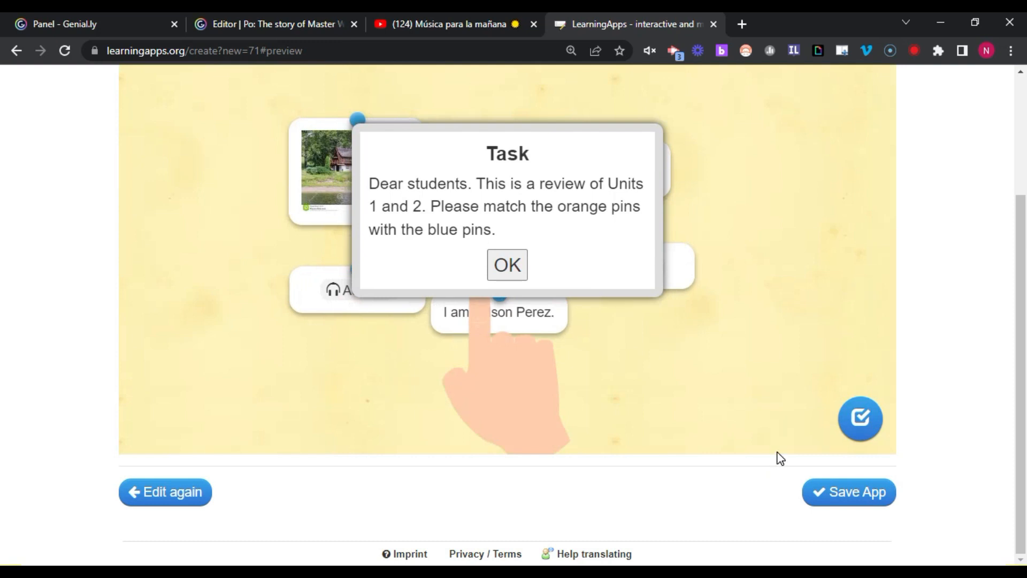
{"action": "scroll", "coordinate": [774, 375], "scroll_direction": "up", "scroll_amount": 3}
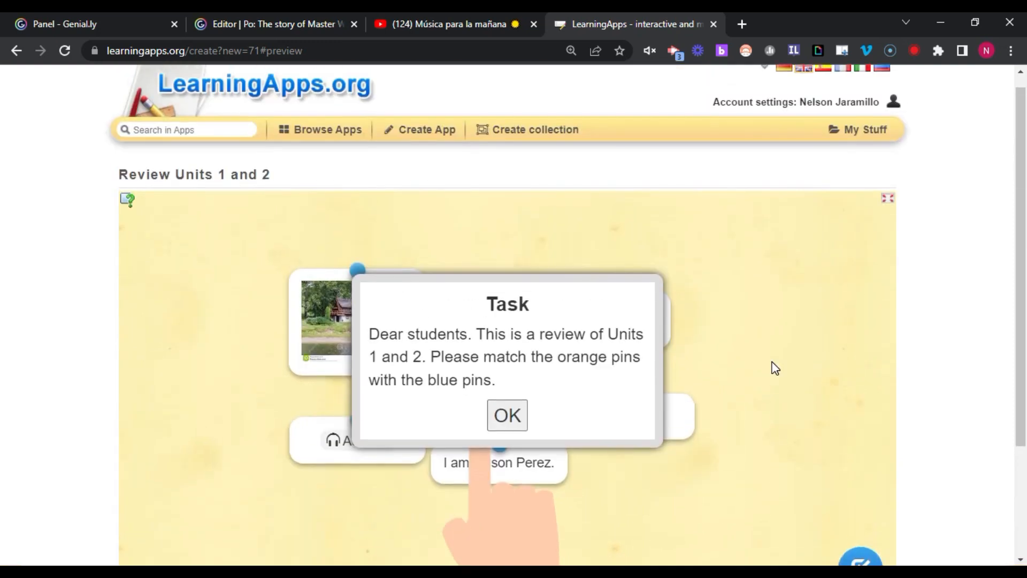
{"action": "left_click", "coordinate": [506, 415]}
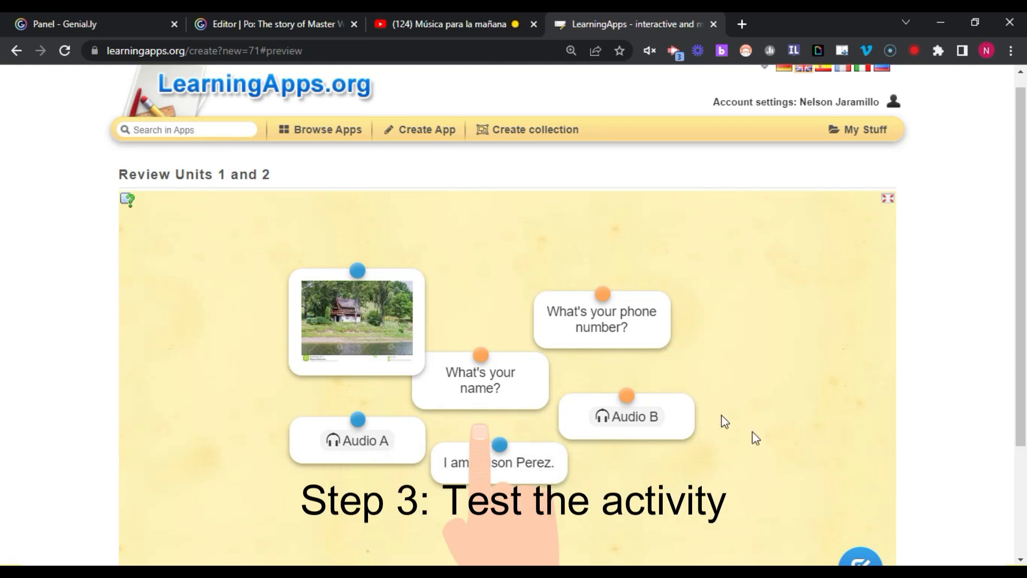
{"action": "scroll", "coordinate": [717, 345], "scroll_direction": "down", "scroll_amount": 1}
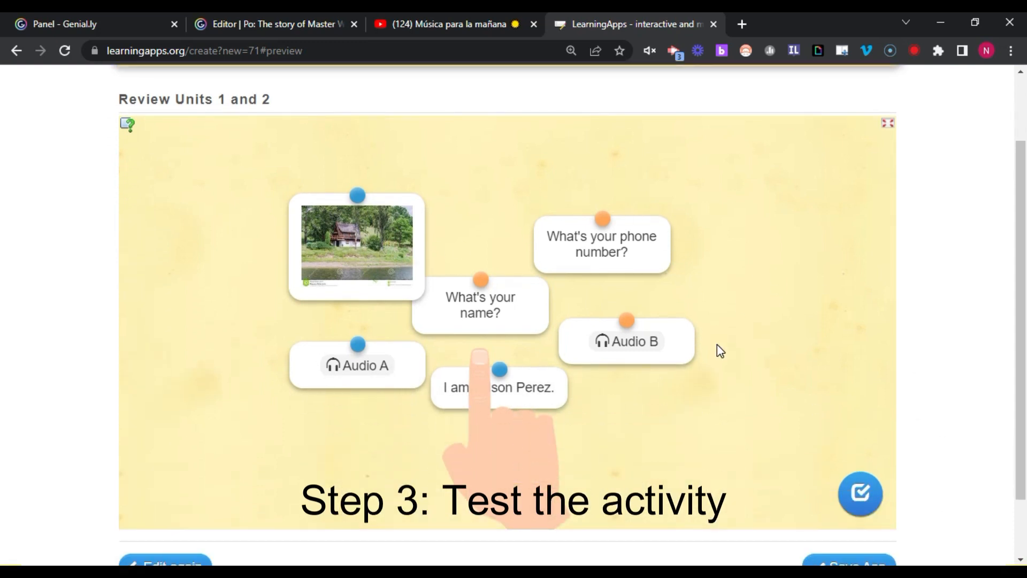
{"action": "left_click_drag", "start_coordinate": [335, 239], "coordinate": [280, 203]}
{"action": "left_click_drag", "start_coordinate": [510, 307], "coordinate": [473, 216]}
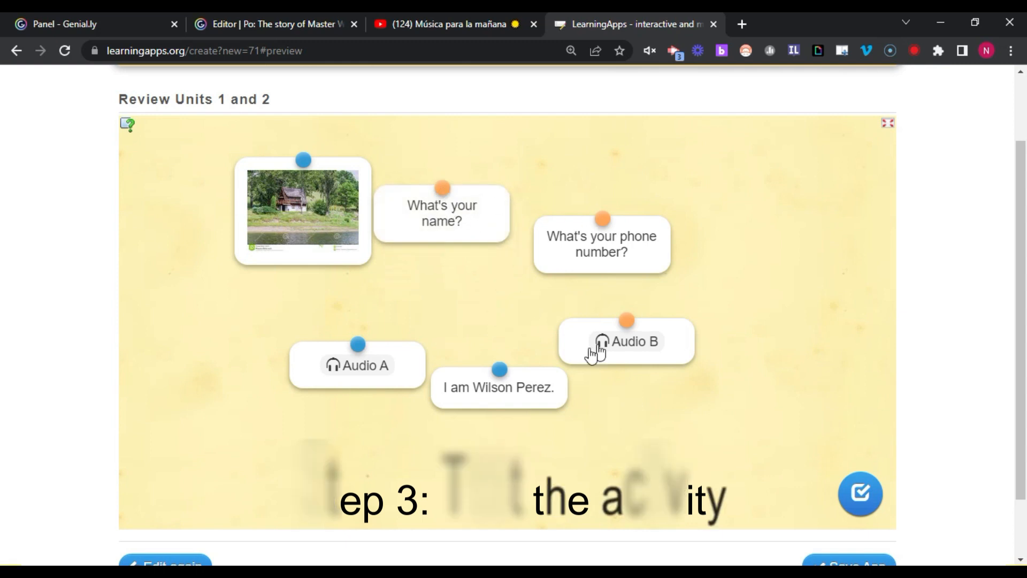
{"action": "mouse_move", "coordinate": [488, 220]}
{"action": "left_mouse_down"}
{"action": "mouse_move", "coordinate": [635, 171]}
{"action": "mouse_move", "coordinate": [772, 214]}
{"action": "left_mouse_up"}
{"action": "left_click_drag", "start_coordinate": [516, 396], "coordinate": [754, 231]}
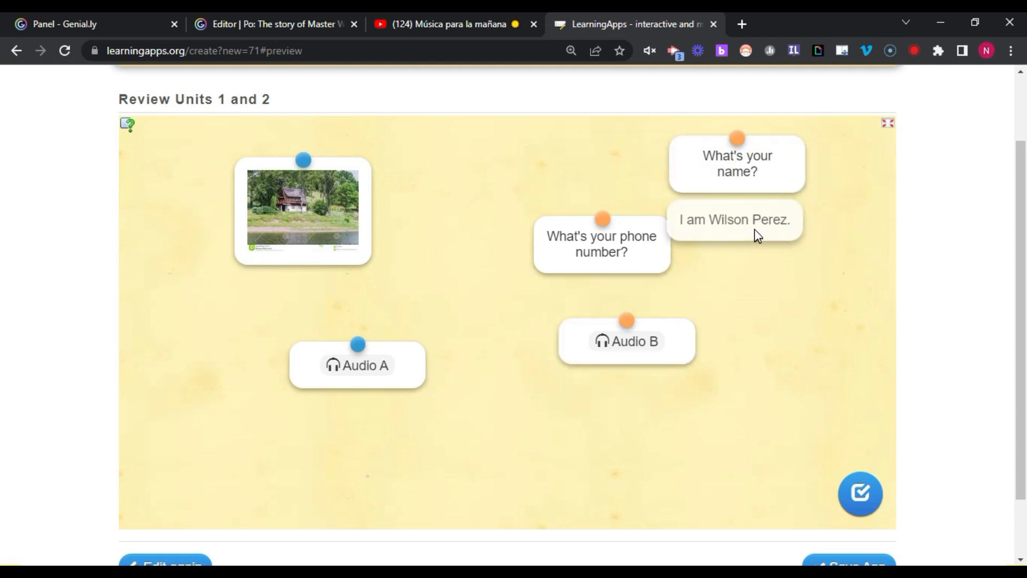
- Play Audio B, pair it with the house picture and Audio A with the phone question, then check
{"action": "left_click_drag", "start_coordinate": [649, 254], "coordinate": [522, 261]}
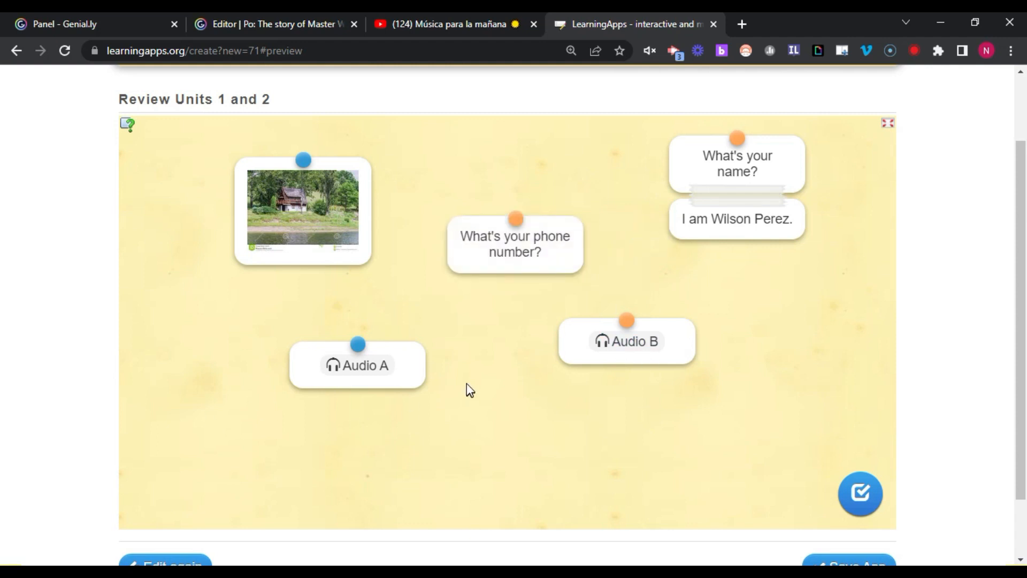
{"action": "left_click", "coordinate": [624, 345]}
{"action": "left_click", "coordinate": [523, 212]}
{"action": "left_click", "coordinate": [737, 163]}
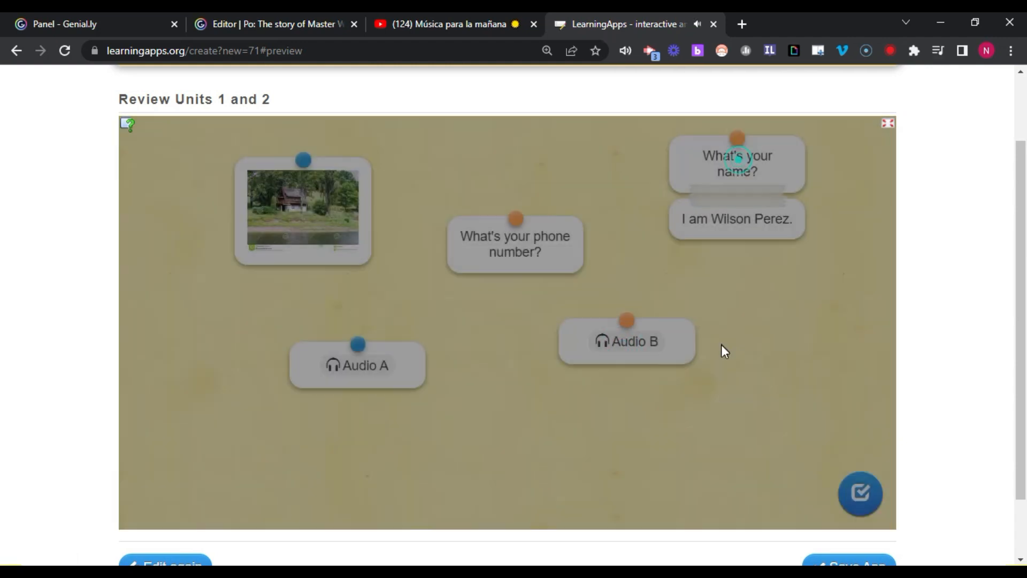
{"action": "left_click_drag", "start_coordinate": [675, 345], "coordinate": [365, 298]}
{"action": "left_click_drag", "start_coordinate": [408, 382], "coordinate": [564, 319]}
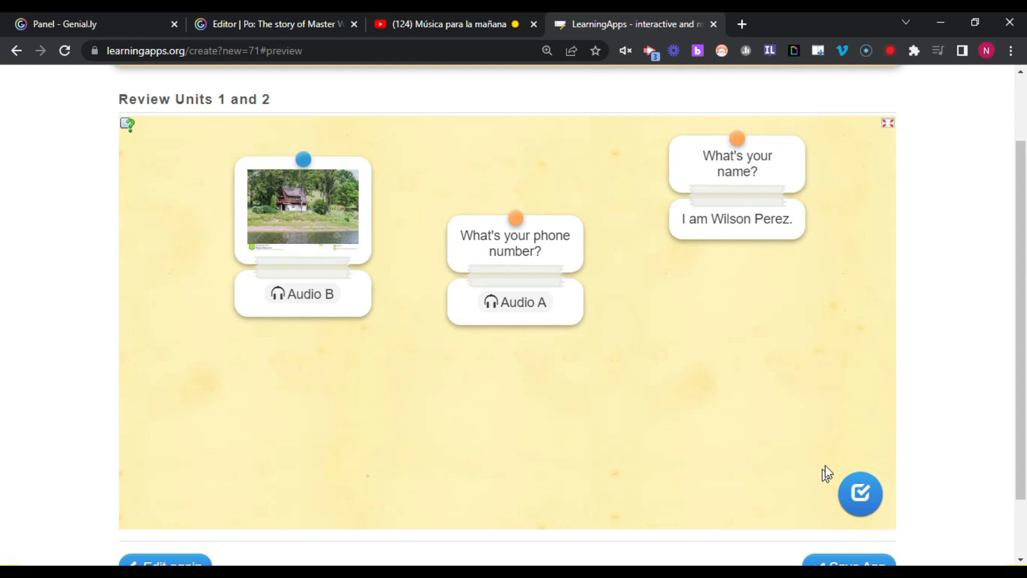
{"action": "left_click", "coordinate": [865, 496]}
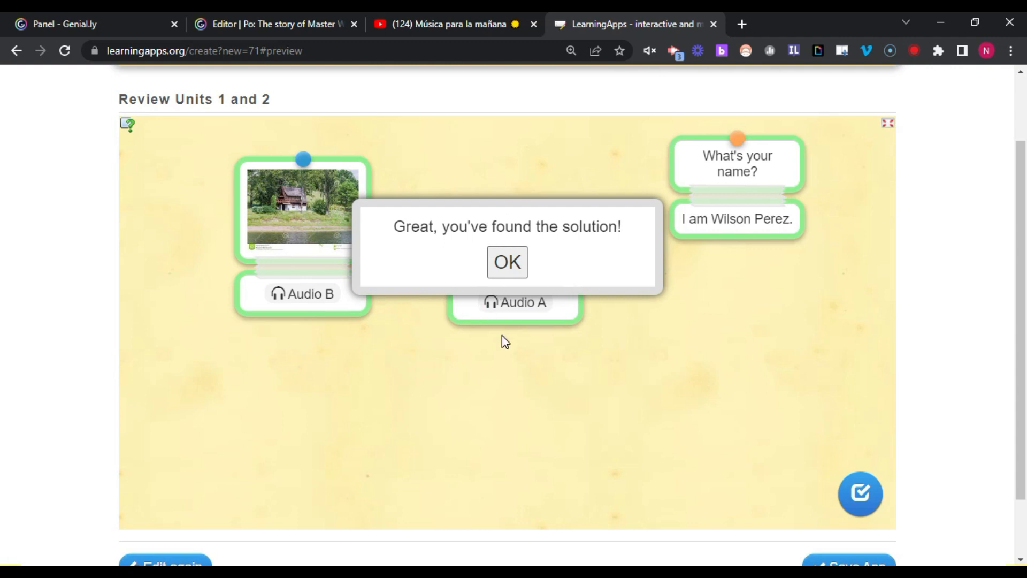
- Dismiss the solution message and save the Review Units 1 and 2 app
{"action": "scroll", "coordinate": [503, 339], "scroll_direction": "down", "scroll_amount": 2}
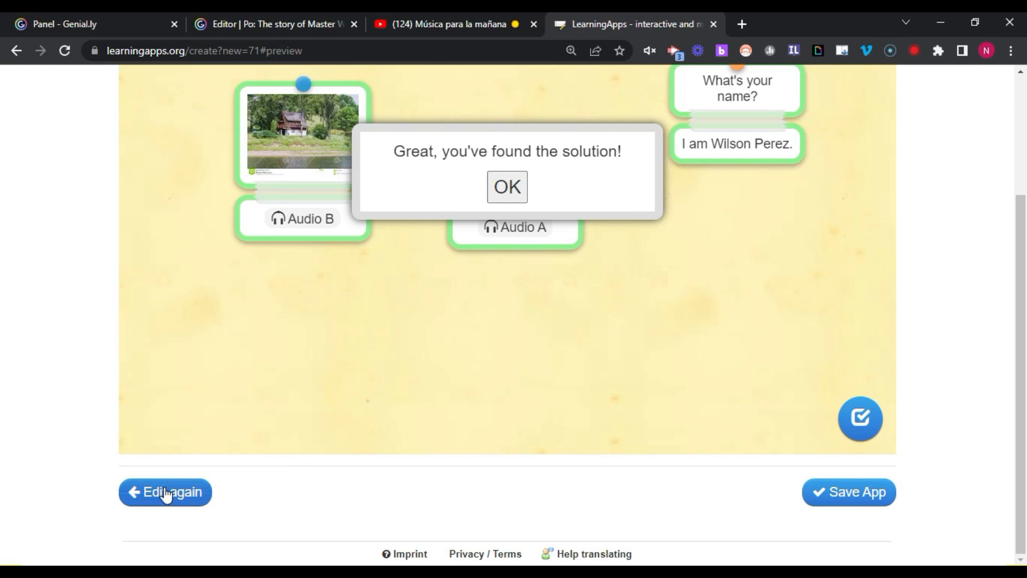
{"action": "left_click", "coordinate": [507, 189]}
{"action": "scroll", "coordinate": [656, 367], "scroll_direction": "up", "scroll_amount": 3}
{"action": "scroll", "coordinate": [687, 356], "scroll_direction": "down", "scroll_amount": 1}
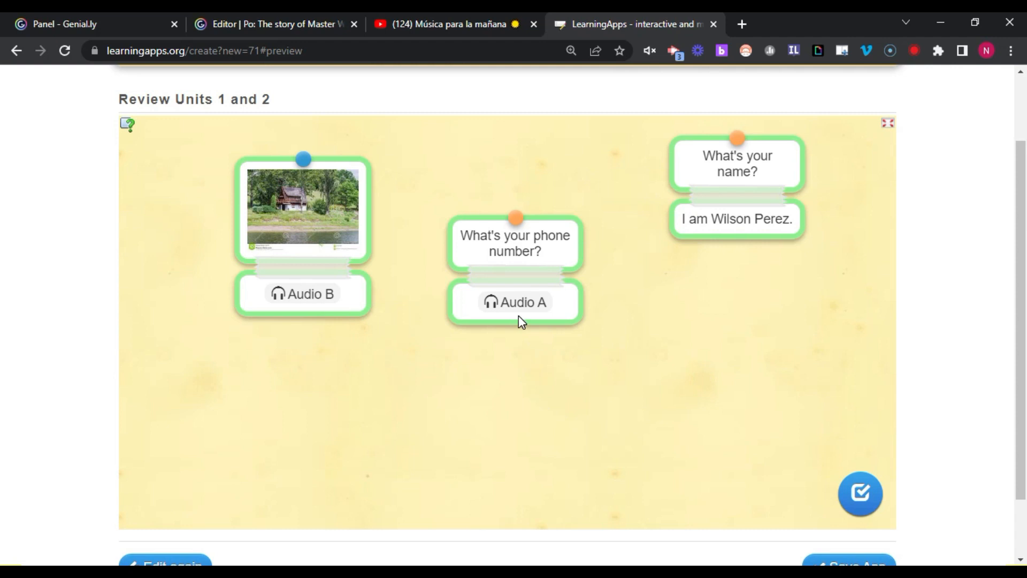
{"action": "left_click_drag", "start_coordinate": [547, 253], "coordinate": [580, 294]}
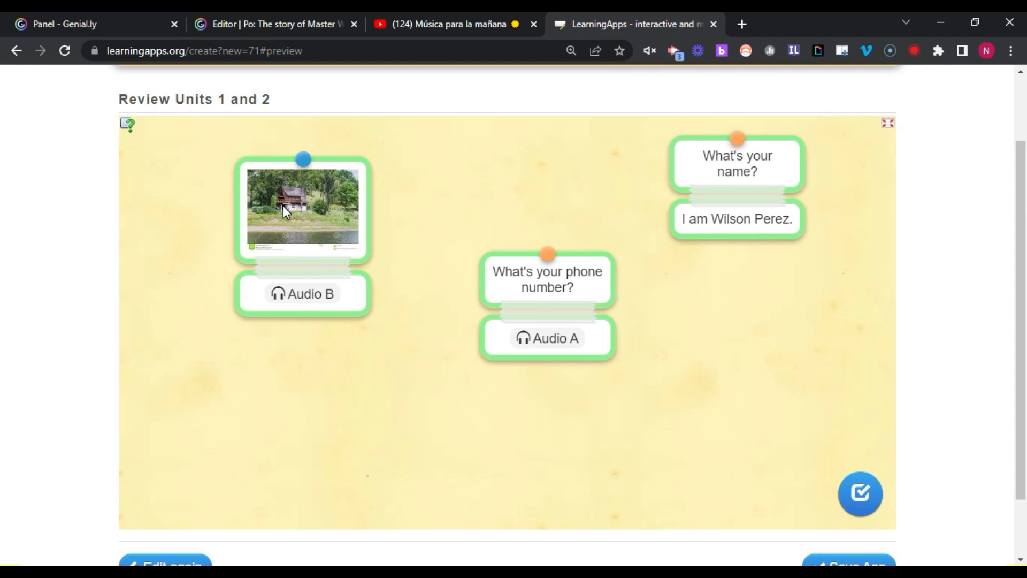
{"action": "scroll", "coordinate": [758, 343], "scroll_direction": "down", "scroll_amount": 2}
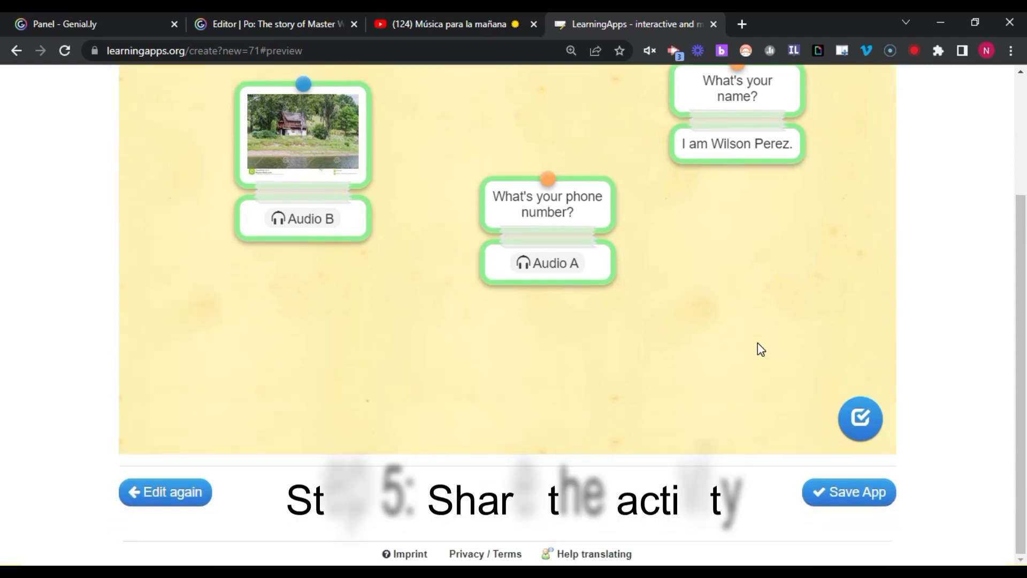
{"action": "left_click", "coordinate": [857, 495]}
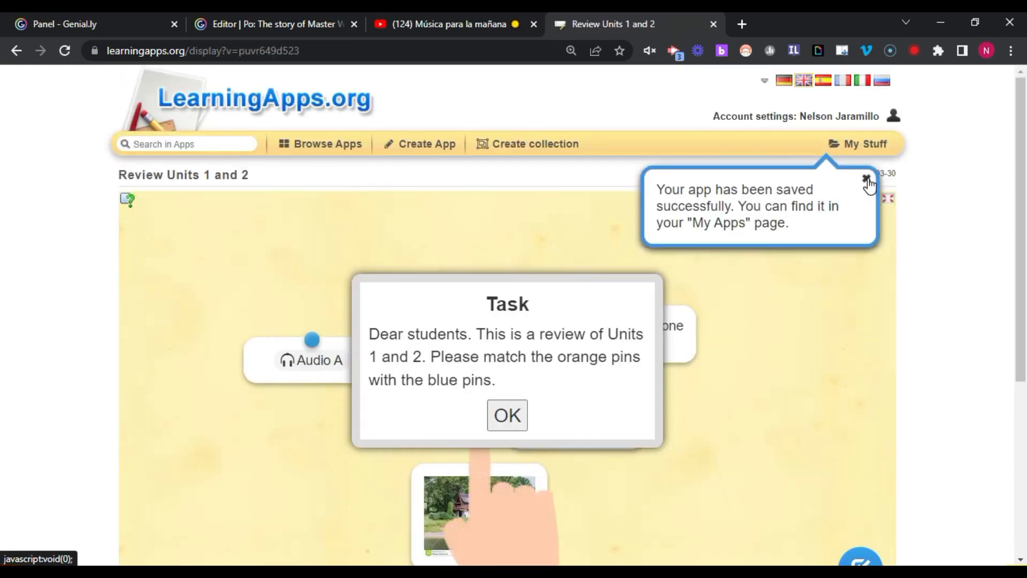
- Copy the published app's shareable link from Use App and open a new browser tab
{"action": "left_click", "coordinate": [867, 179]}
{"action": "scroll", "coordinate": [698, 374], "scroll_direction": "down", "scroll_amount": 2}
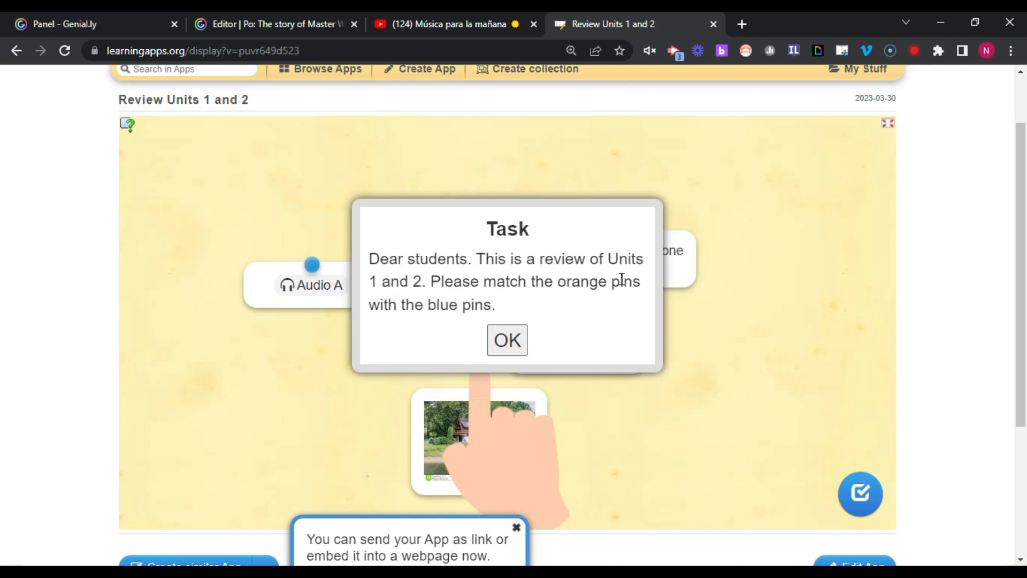
{"action": "left_click", "coordinate": [506, 341]}
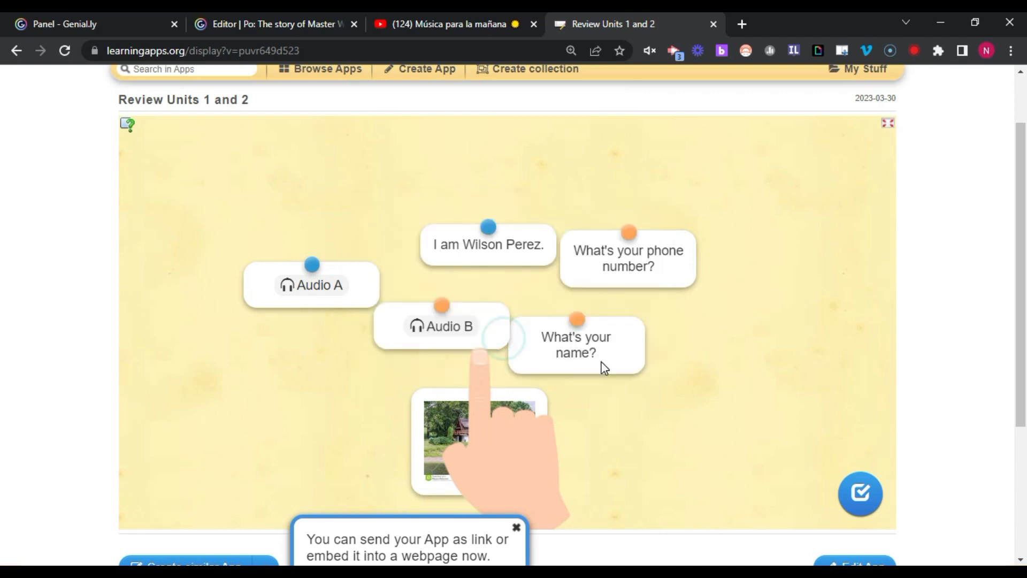
{"action": "scroll", "coordinate": [603, 368], "scroll_direction": "down", "scroll_amount": 4}
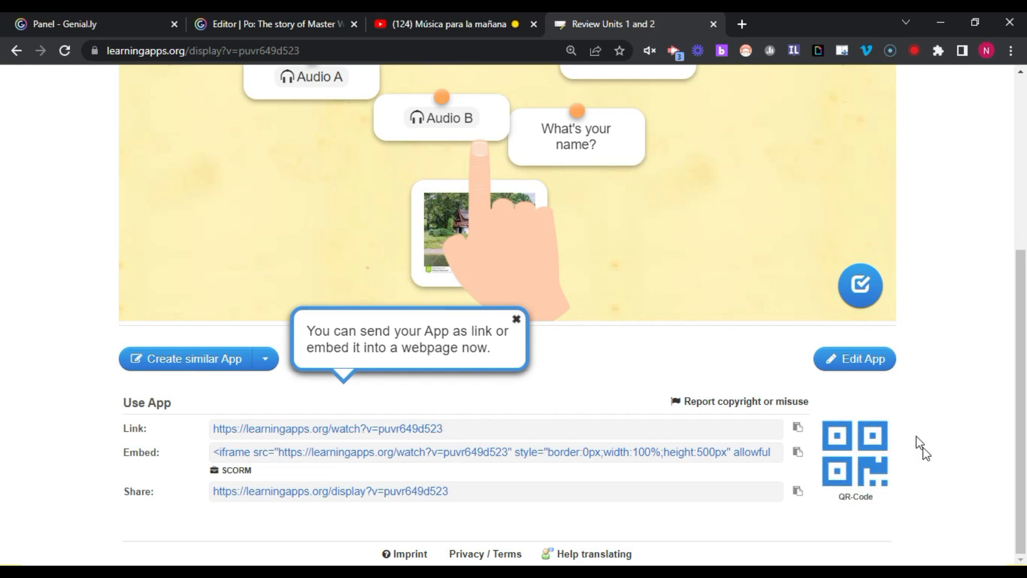
{"action": "left_click", "coordinate": [797, 431]}
{"action": "key", "text": "ctrl+c"}
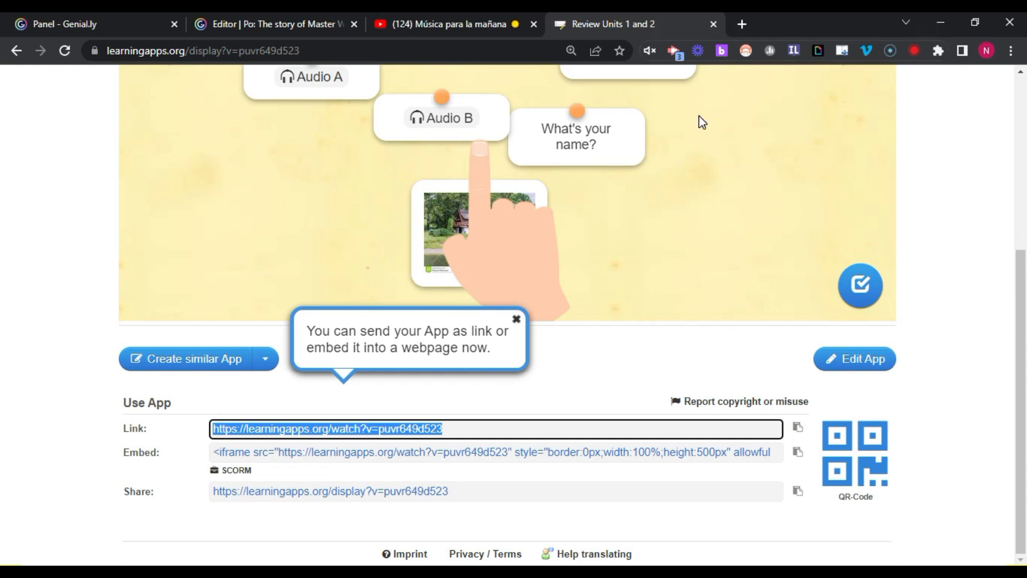
{"action": "left_click", "coordinate": [742, 24]}
- Paste the copied app link into the new tab's address bar and load it
{"action": "left_click", "coordinate": [289, 45]}
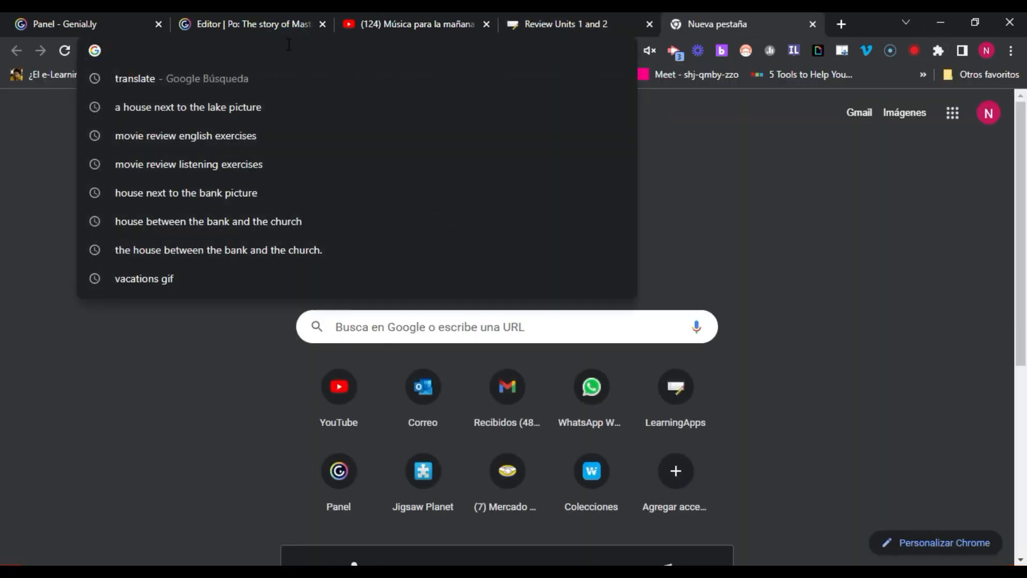
{"action": "key", "text": "ctrl+v"}
{"action": "key", "text": "Return"}
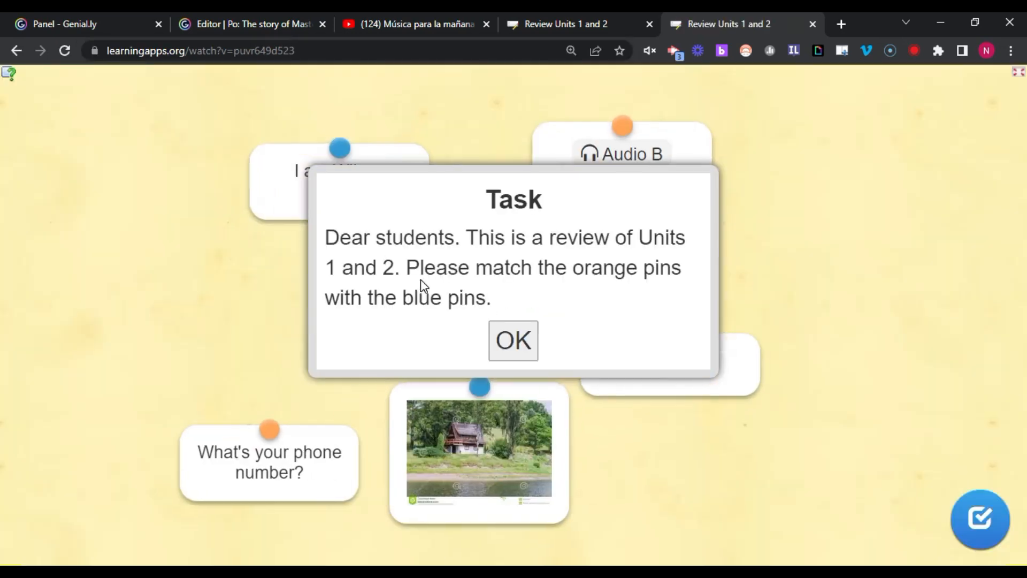
- Dismiss the task instructions and start dragging the house picture, name and Audio A cards
{"action": "left_click", "coordinate": [508, 350]}
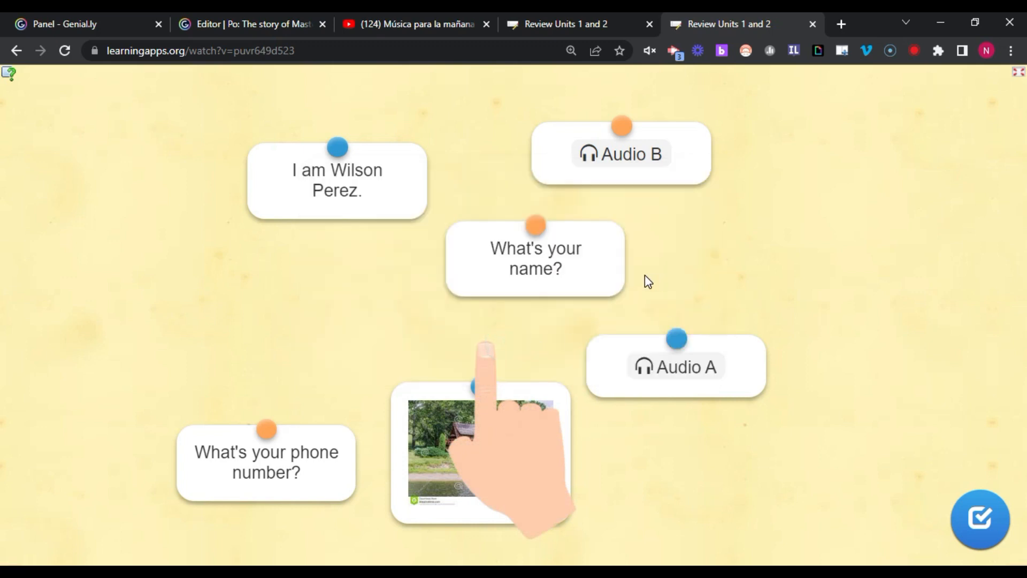
{"action": "left_click_drag", "start_coordinate": [407, 428], "coordinate": [253, 255]}
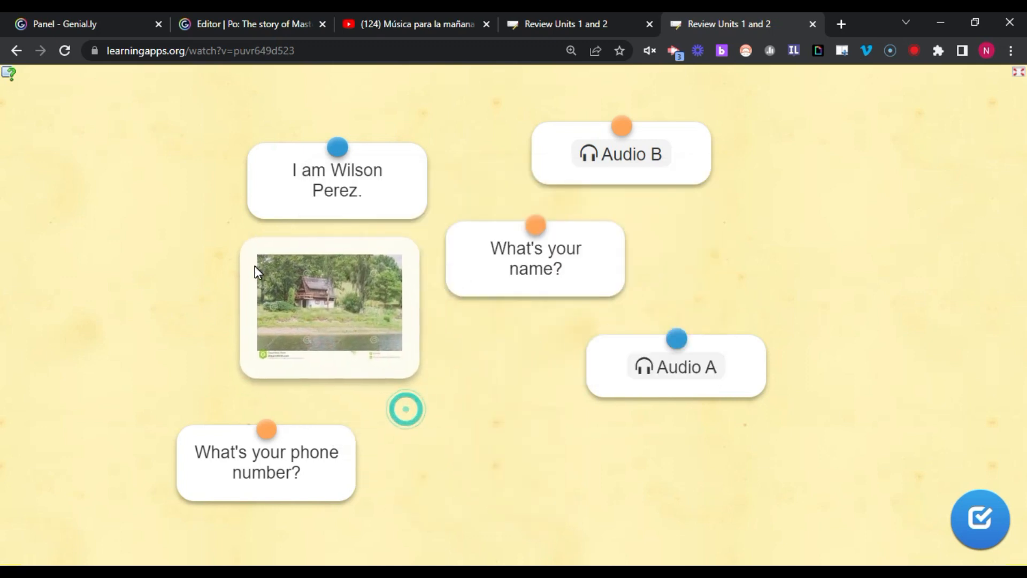
{"action": "left_click_drag", "start_coordinate": [549, 282], "coordinate": [656, 284]}
{"action": "left_click_drag", "start_coordinate": [621, 390], "coordinate": [573, 394]}
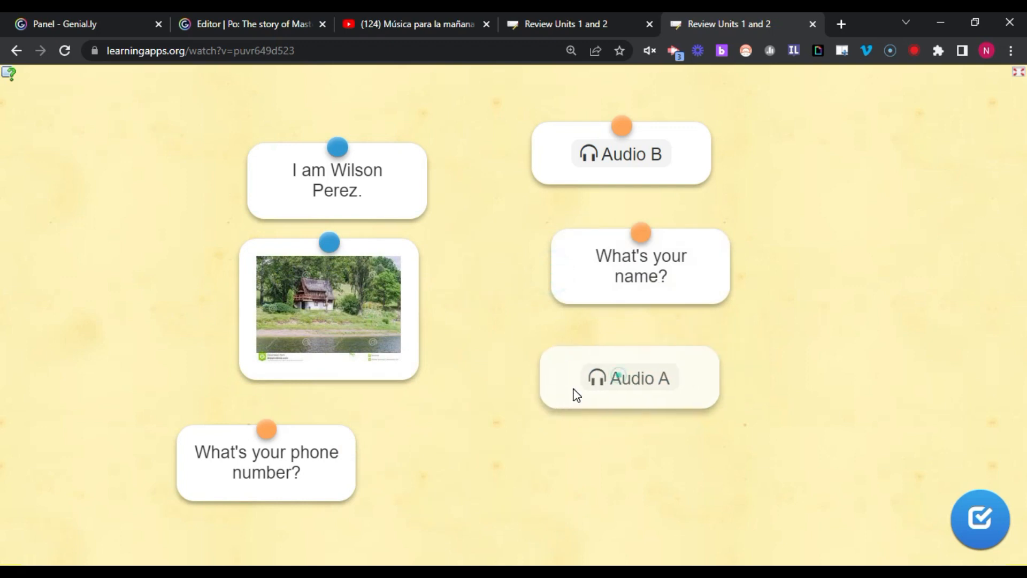